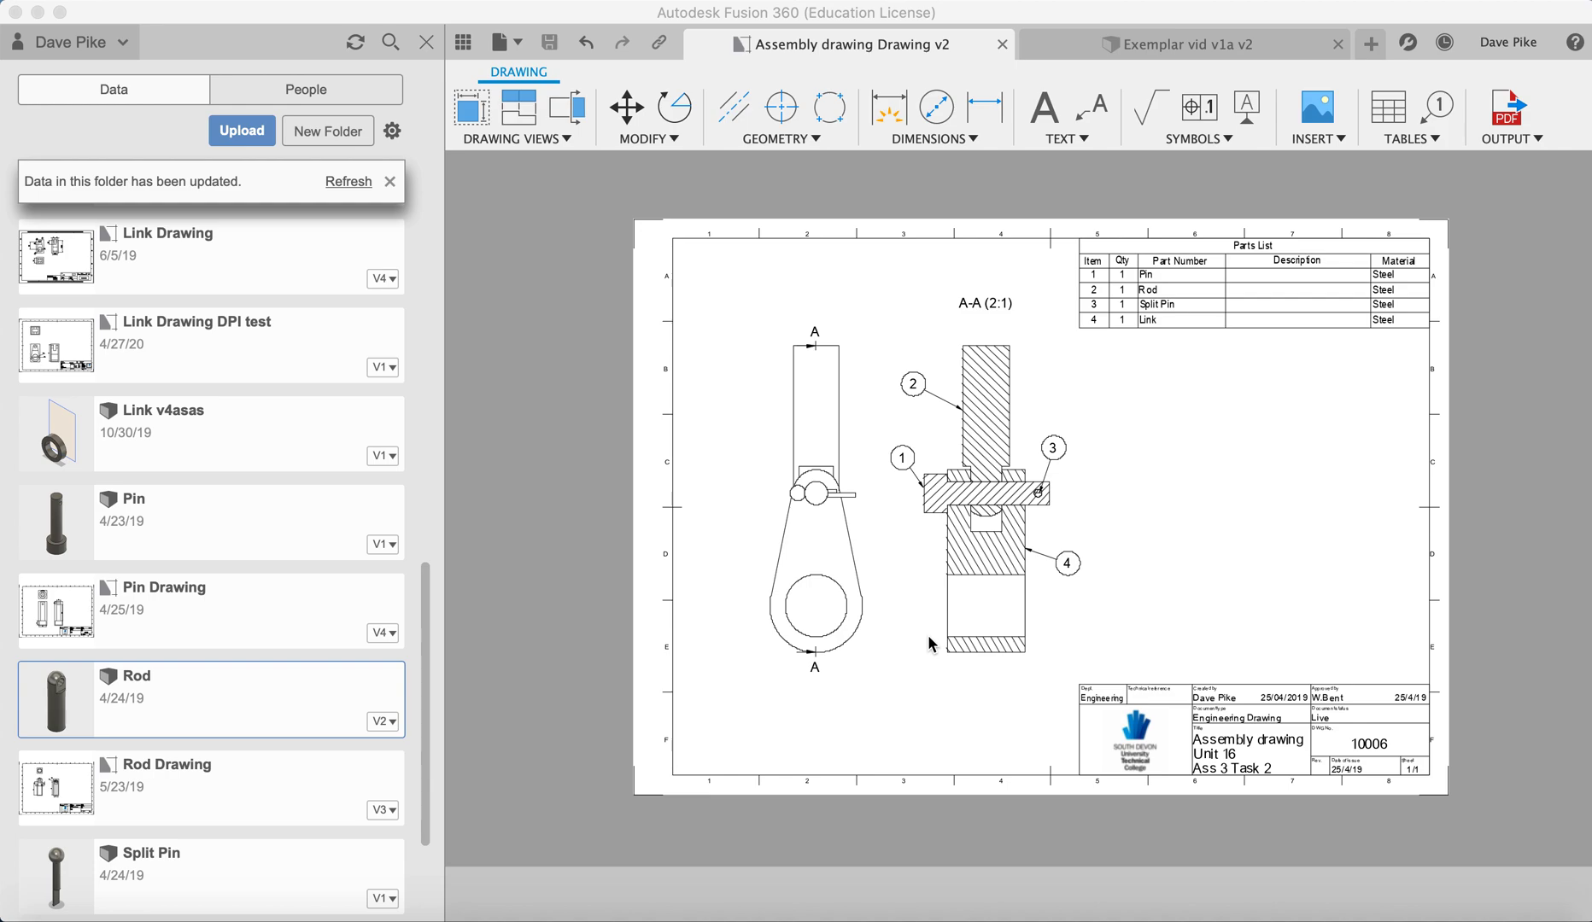
# Make the Exemplar vid v1a v2 design, with Link, Rod, Pin and Split Pin, the active document
pyautogui.click(1193, 50)
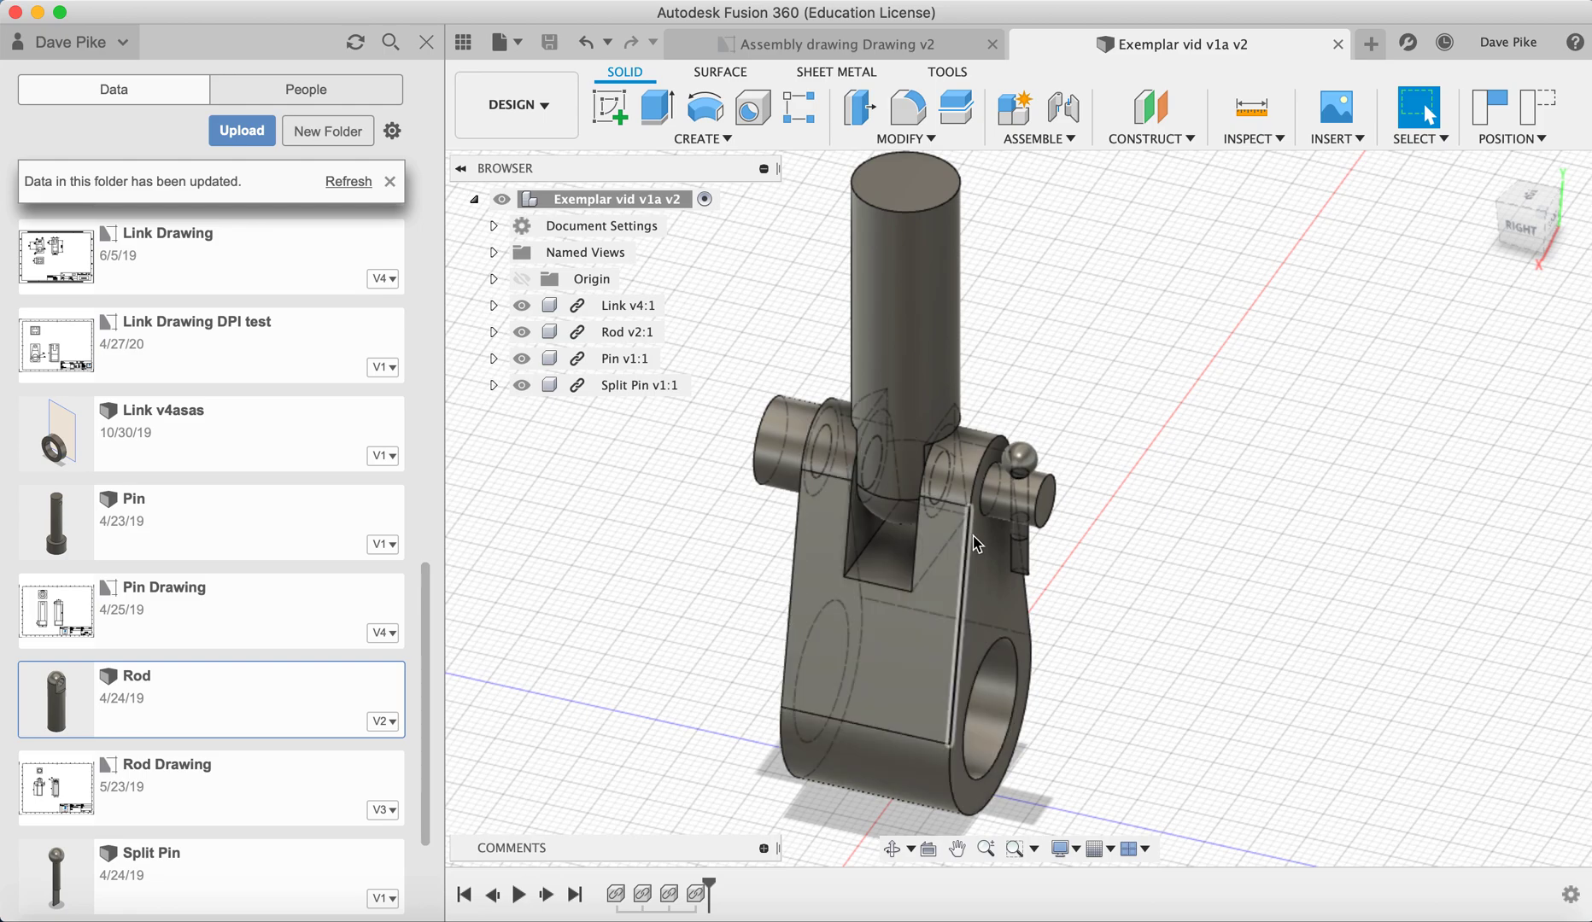
# Create a new drawing from the design using Full Assembly and the U17A2 Template
pyautogui.click(506, 42)
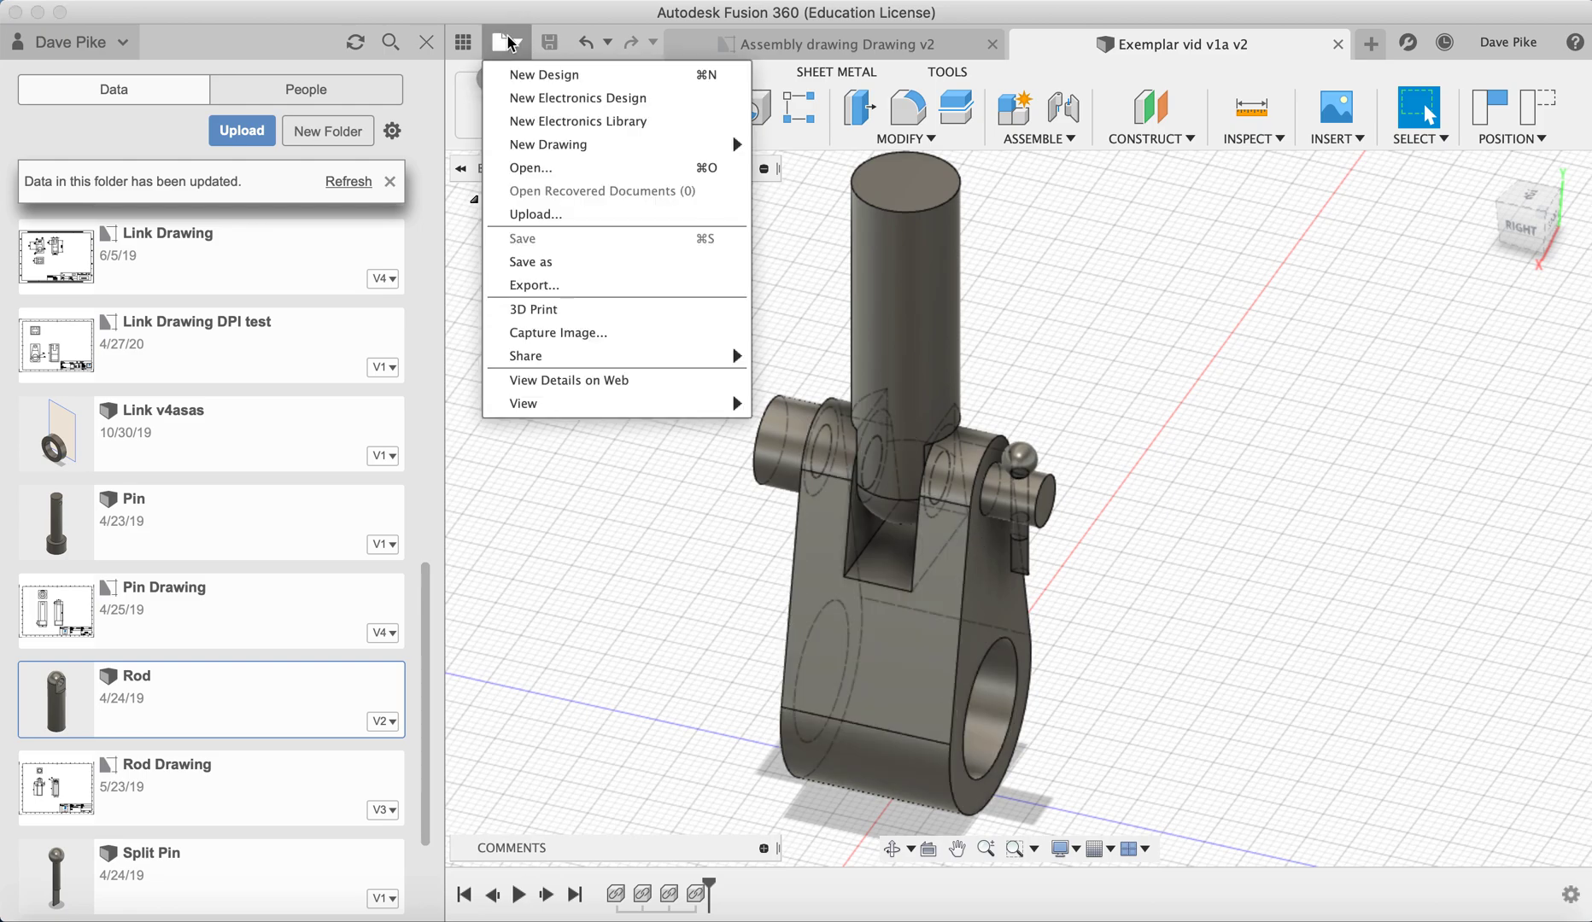
pyautogui.moveTo(548, 150)
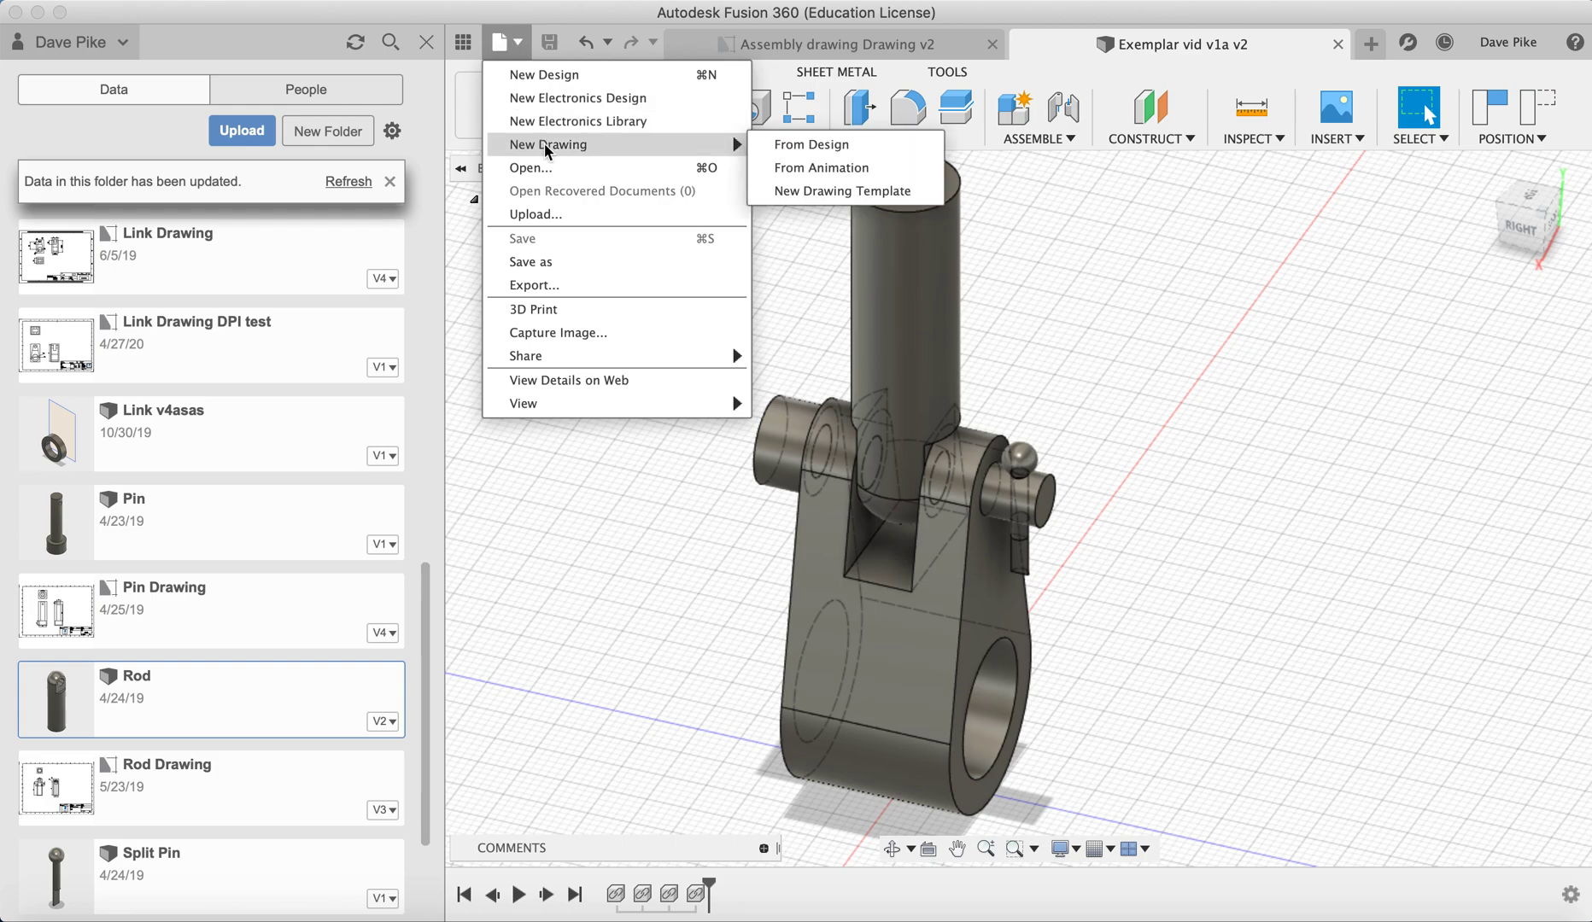
pyautogui.click(771, 153)
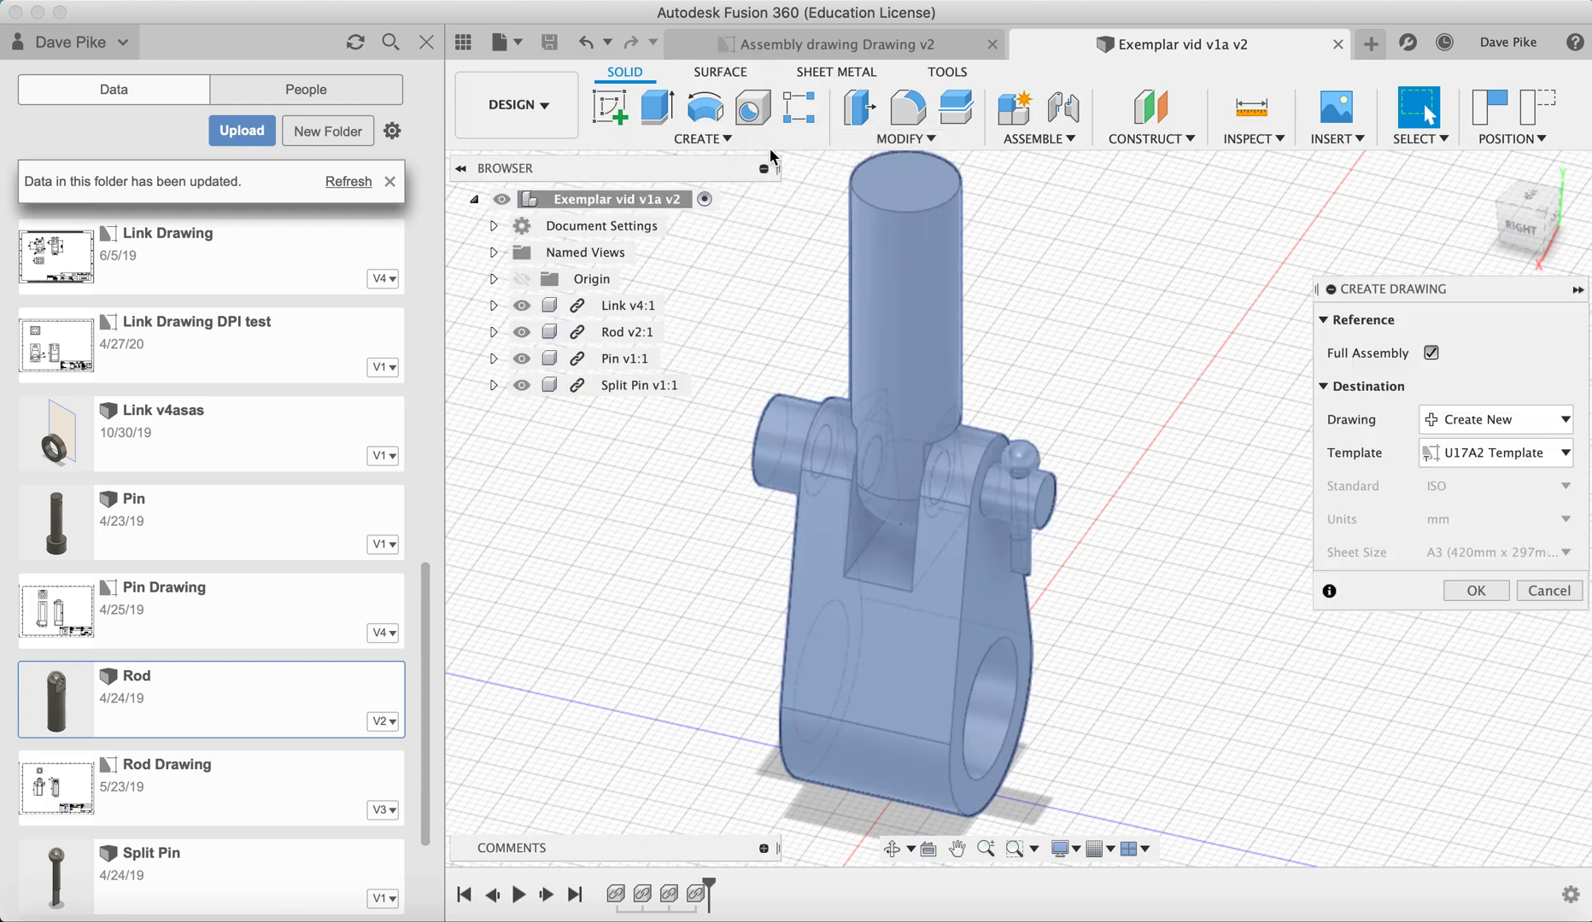
pyautogui.click(1483, 459)
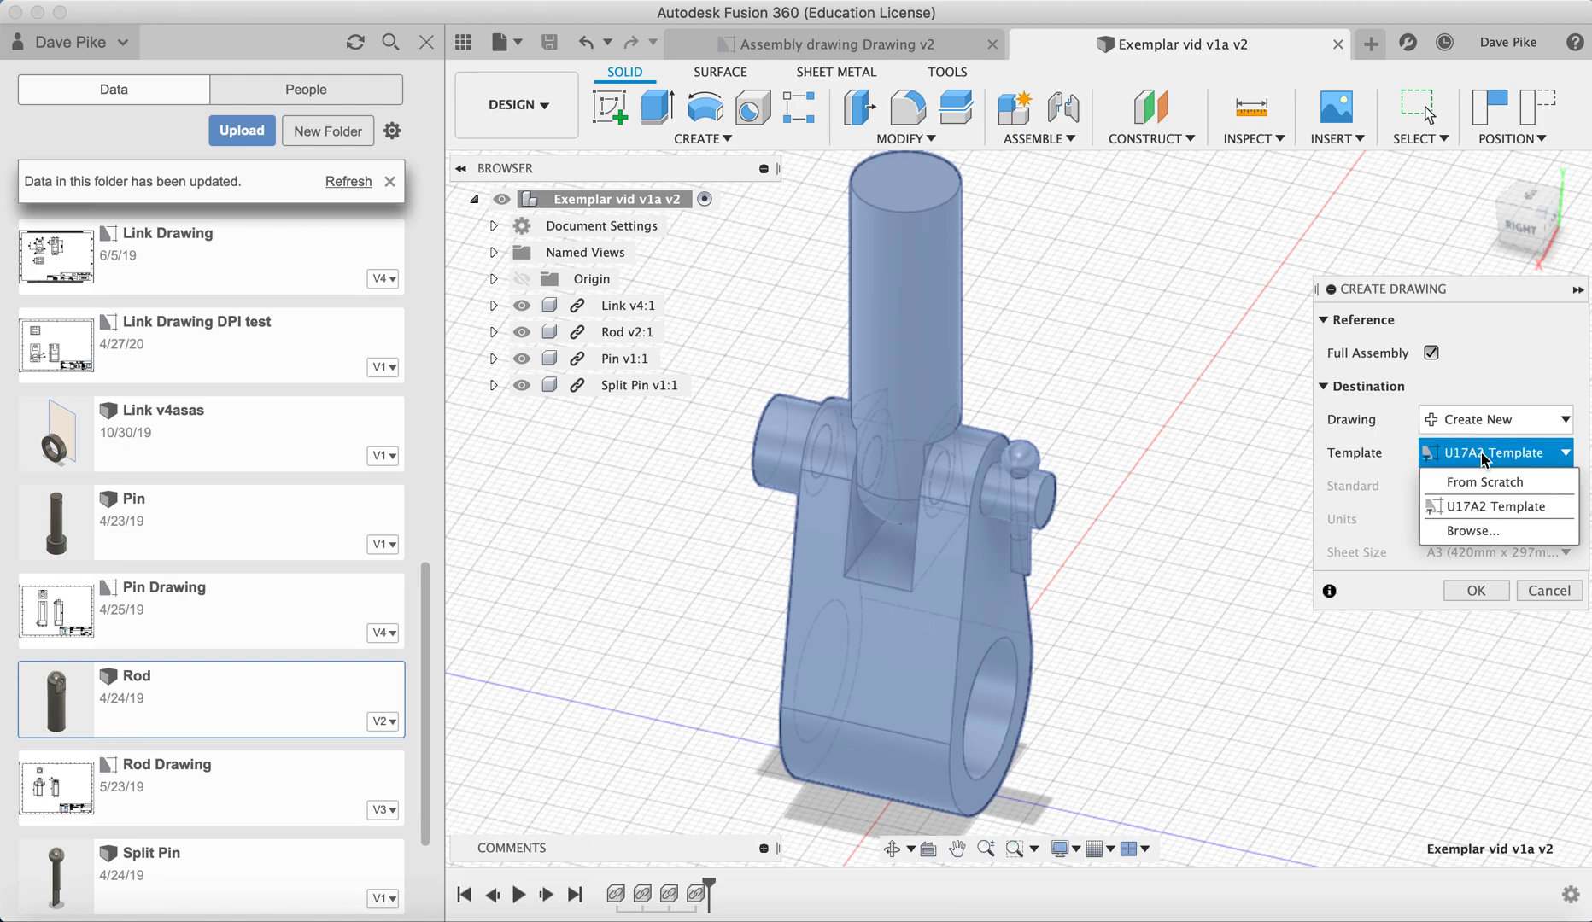
pyautogui.click(1473, 532)
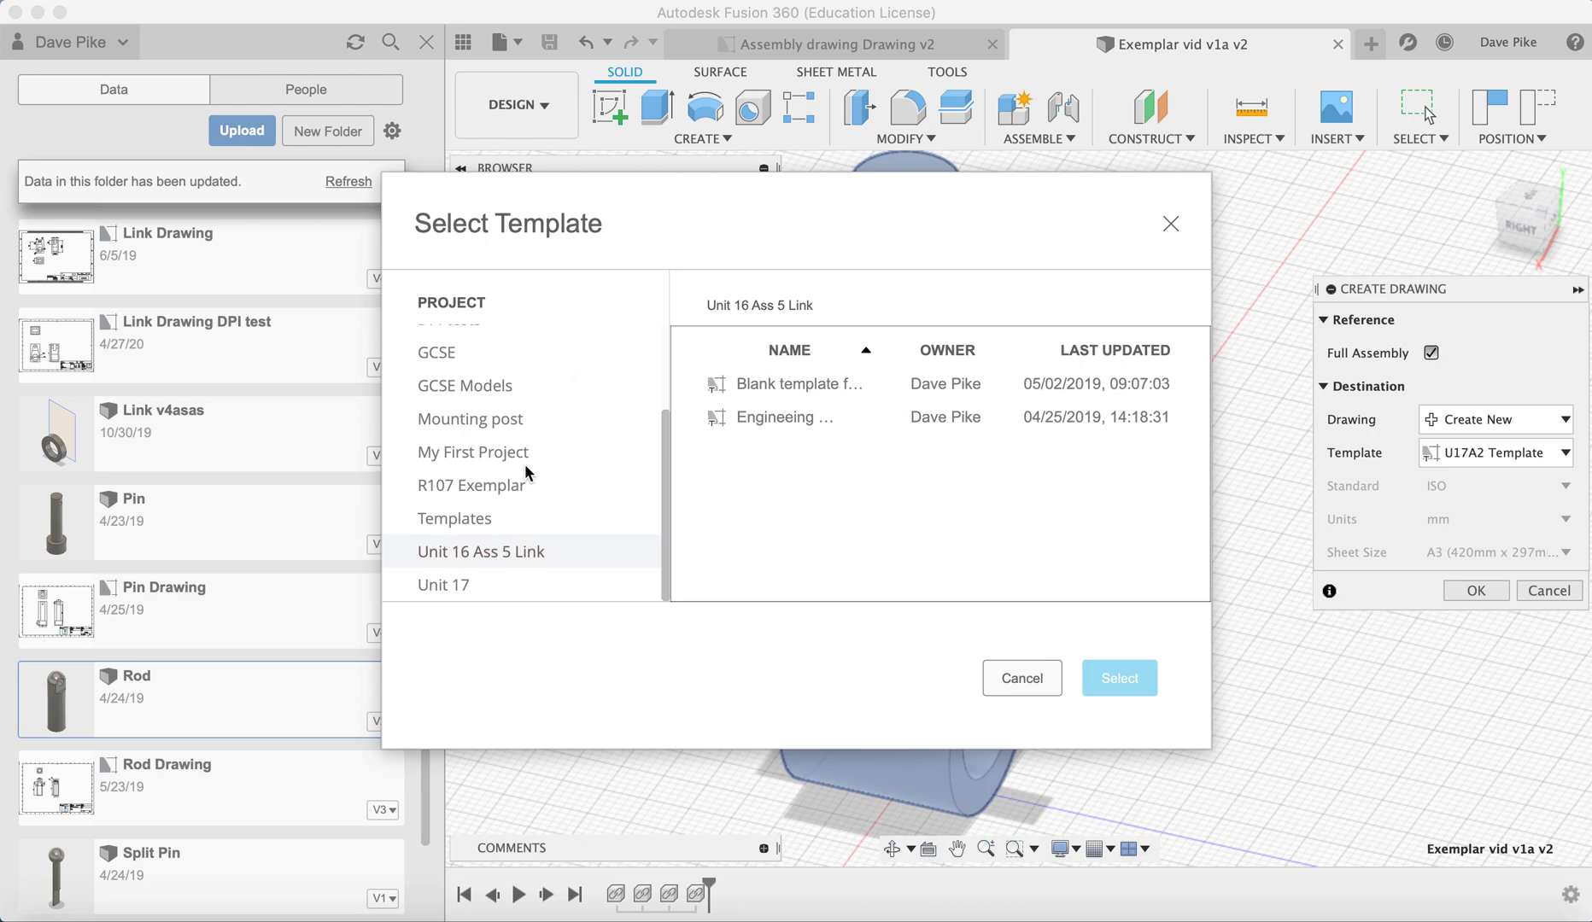
pyautogui.click(1029, 679)
pyautogui.click(1479, 592)
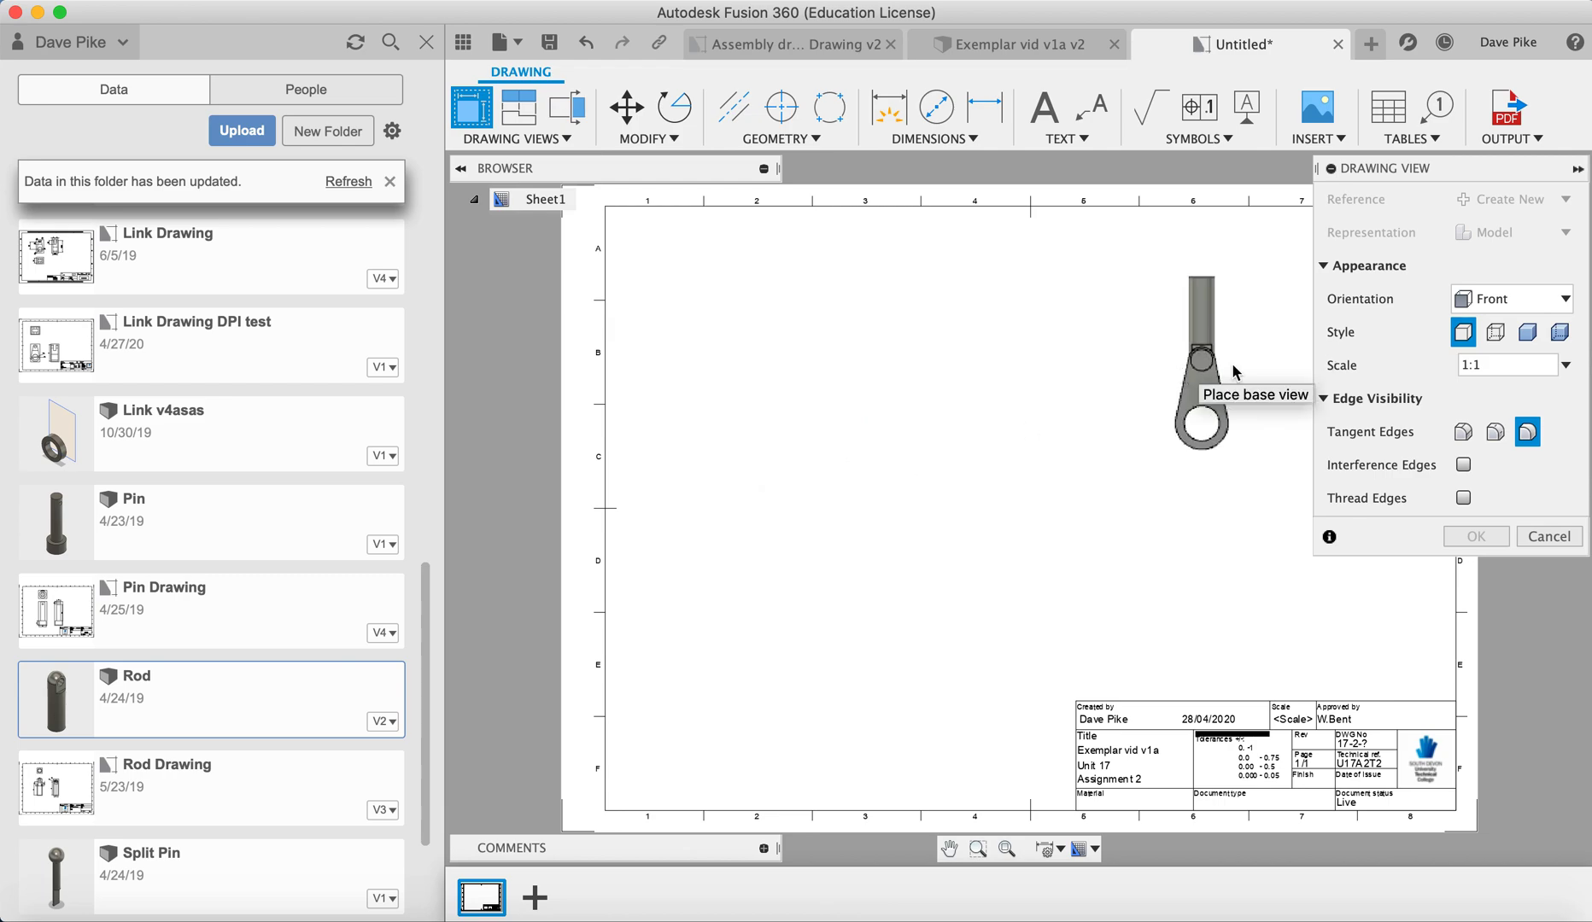
# Place a Back-orientation base view at 2:1 scale on the left of the sheet
pyautogui.click(1560, 304)
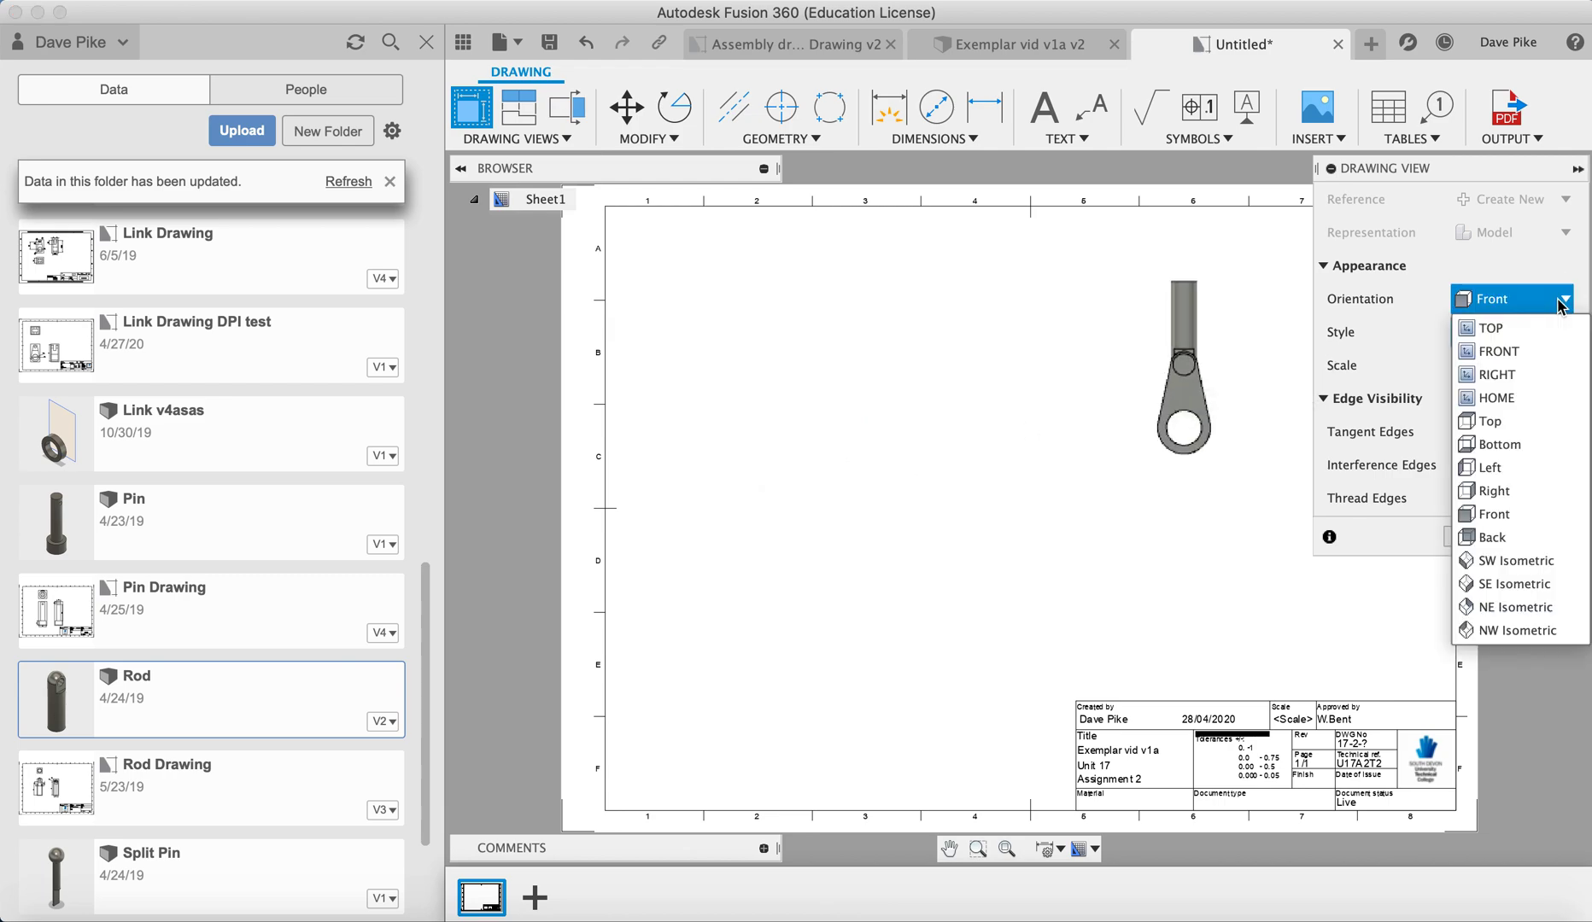
pyautogui.click(1504, 534)
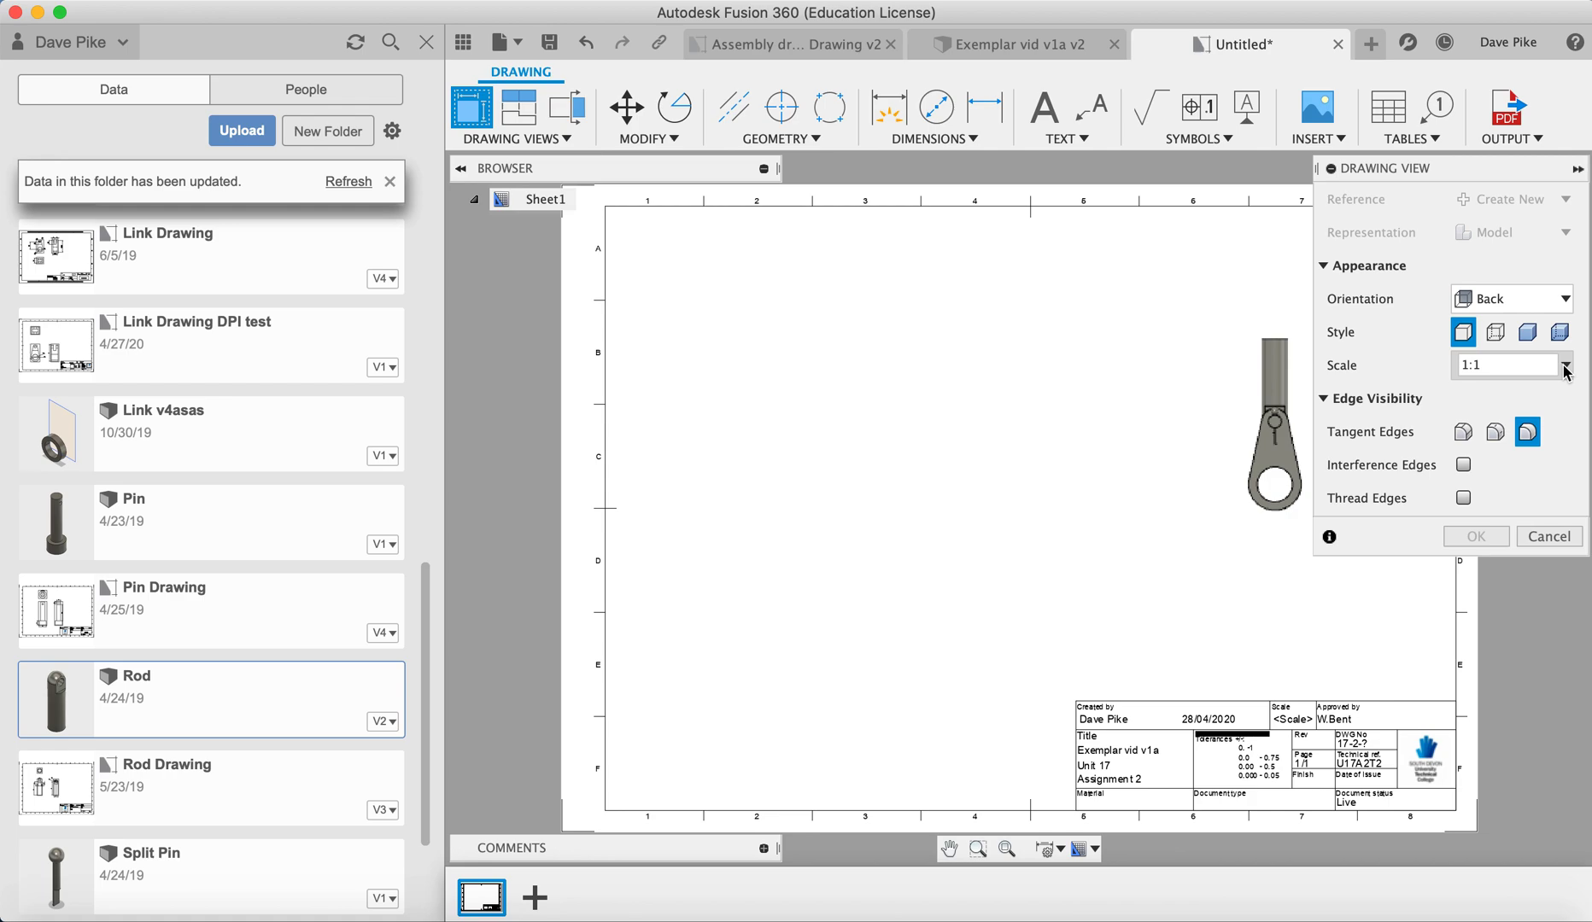
pyautogui.click(1567, 365)
pyautogui.click(1525, 403)
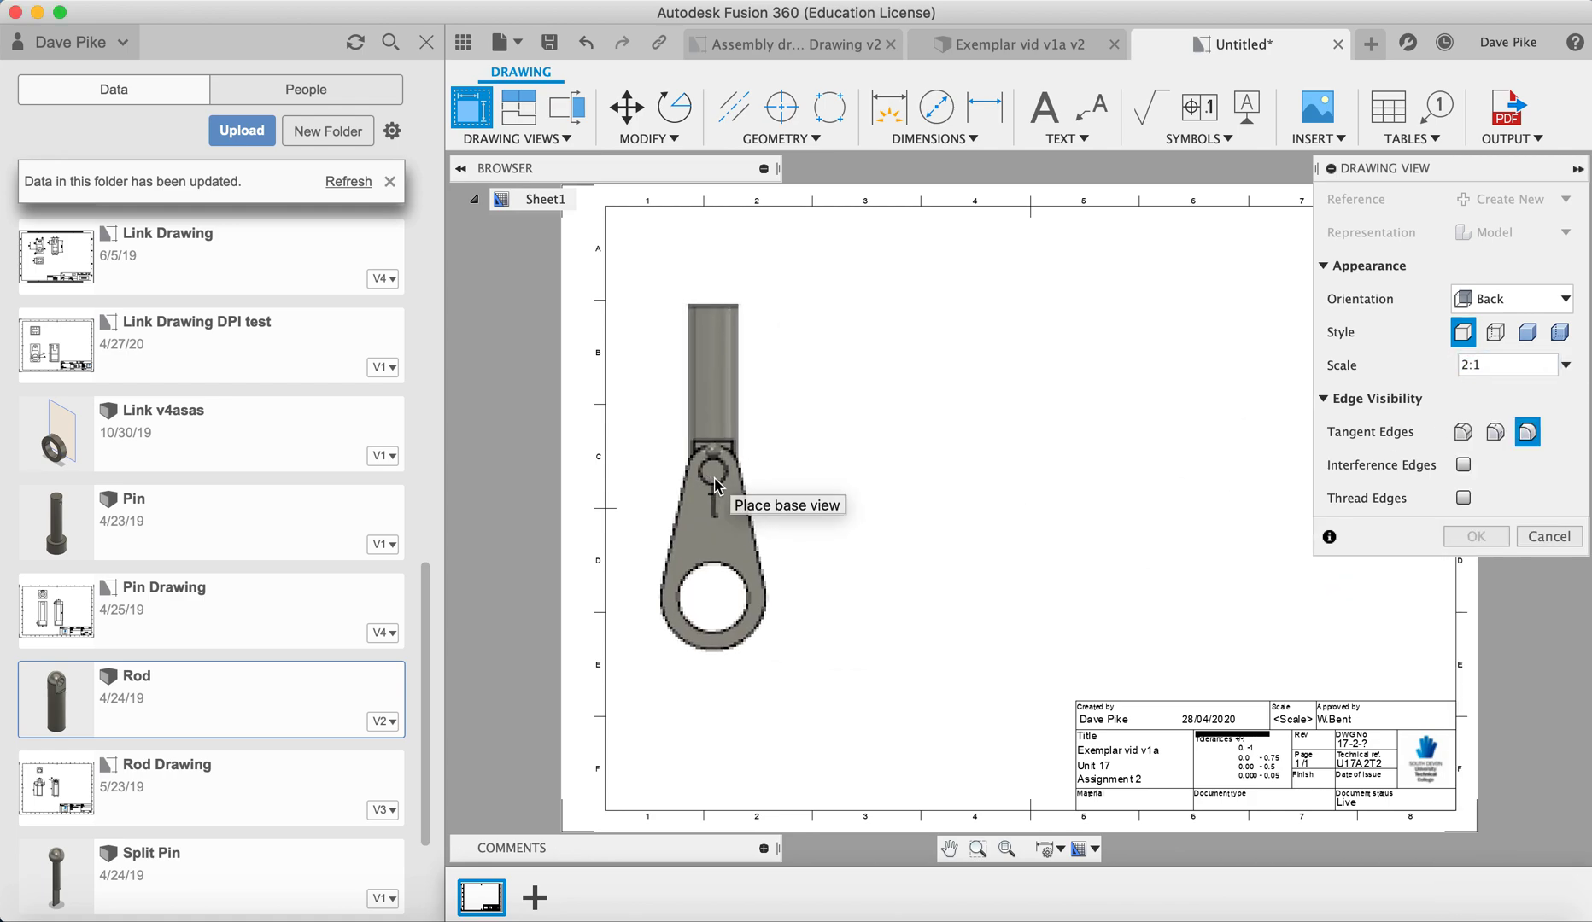
pyautogui.click(716, 484)
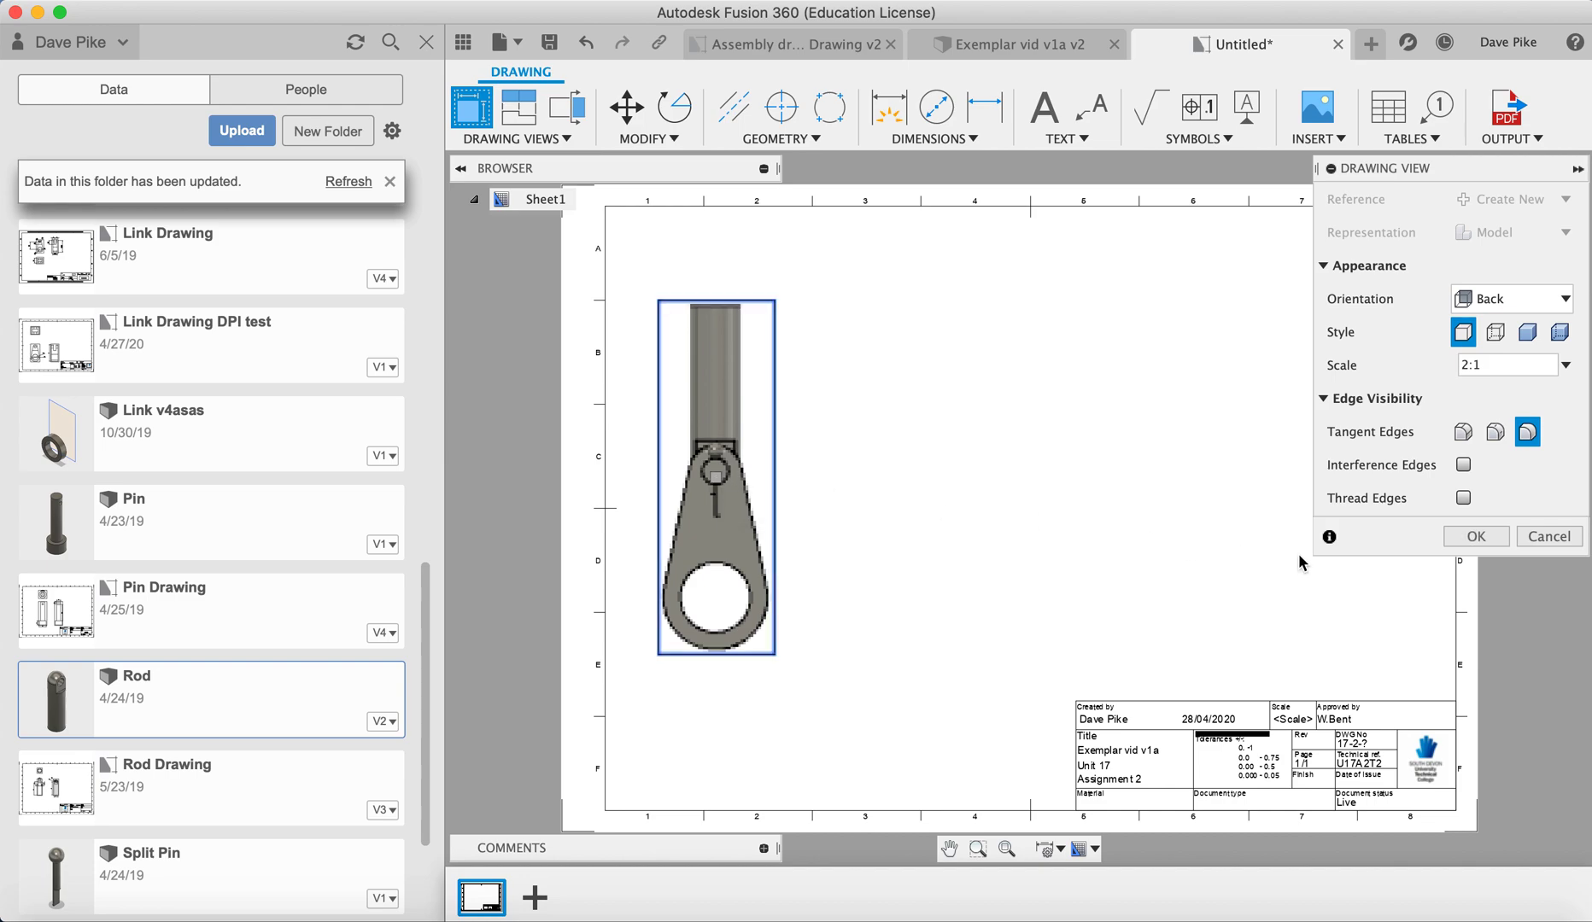
pyautogui.click(1475, 537)
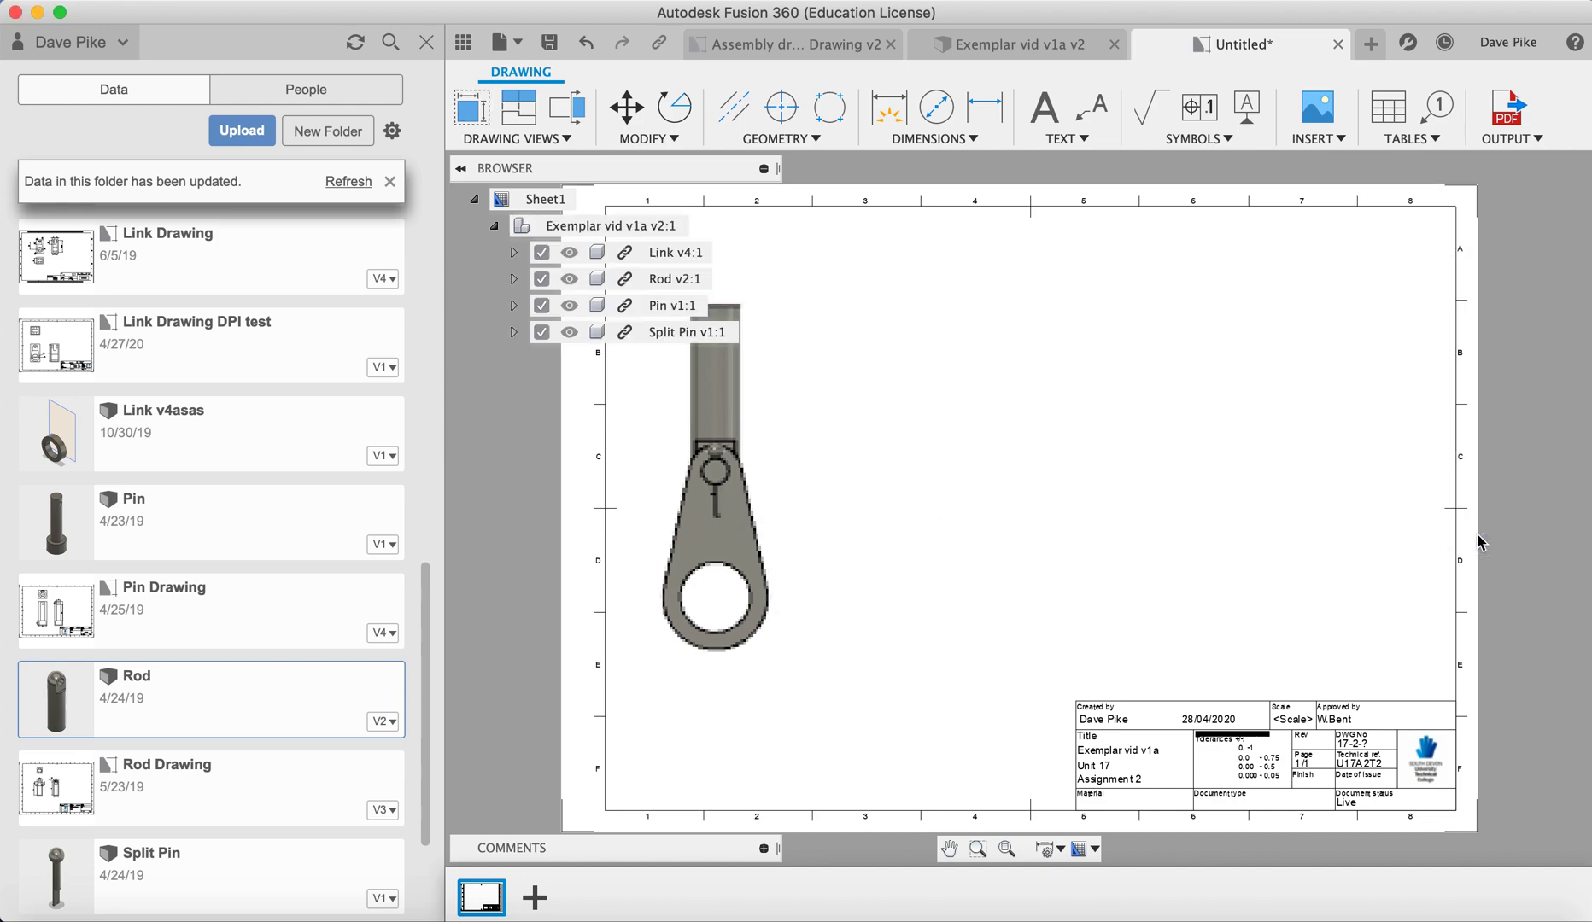
# Add a projected view to the right of the base view
pyautogui.rightClick(720, 487)
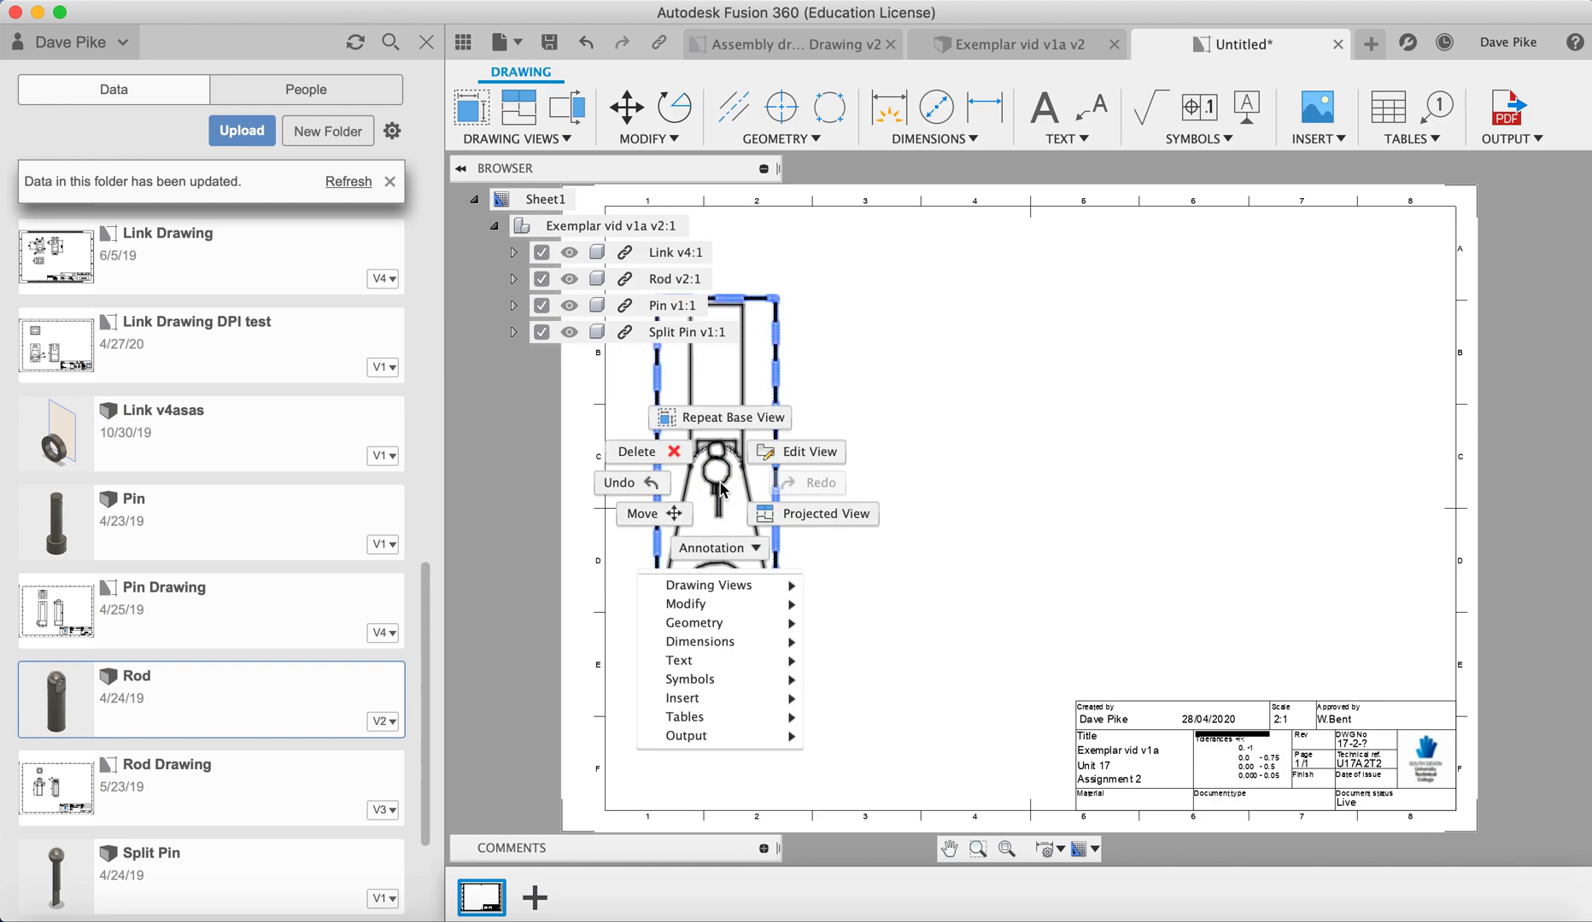
pyautogui.click(786, 511)
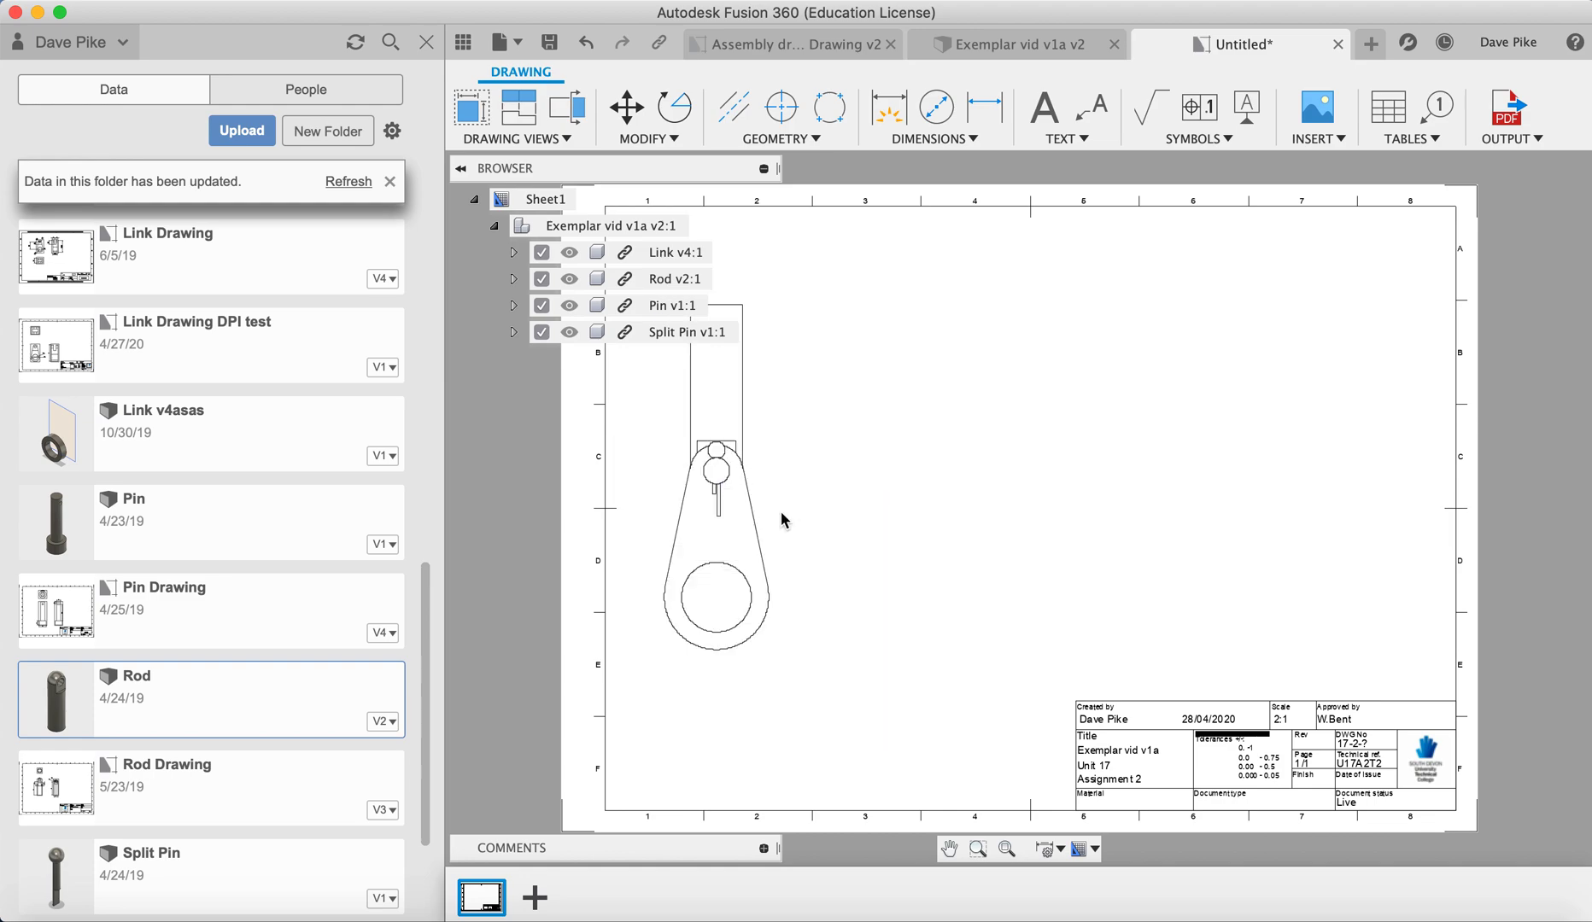
pyautogui.click(725, 485)
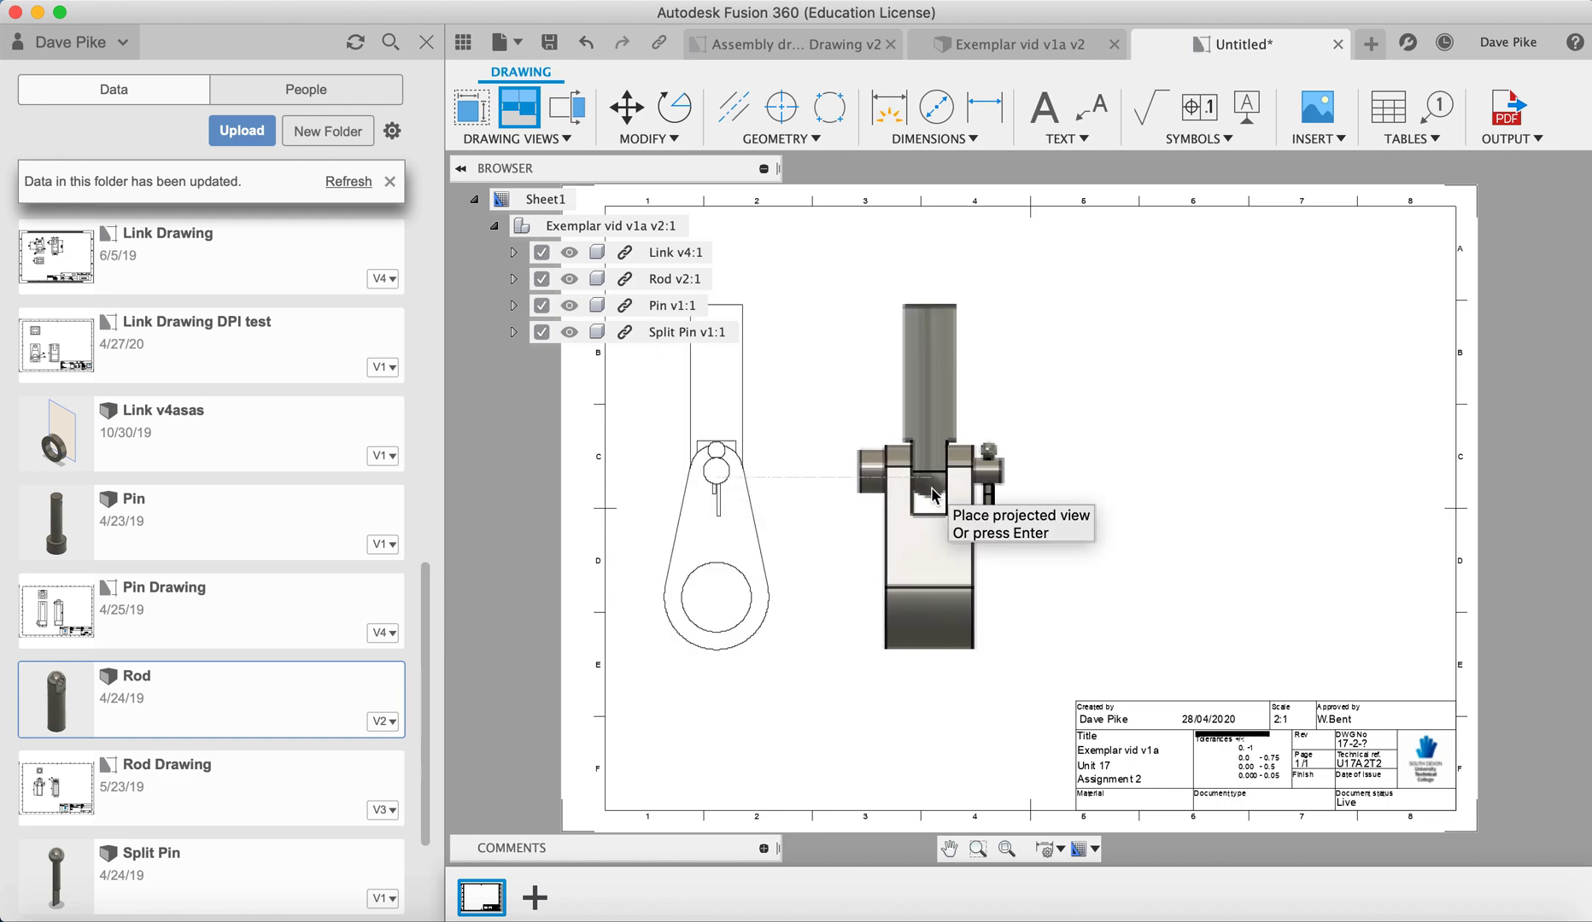
pyautogui.click(934, 494)
pyautogui.press('Return')
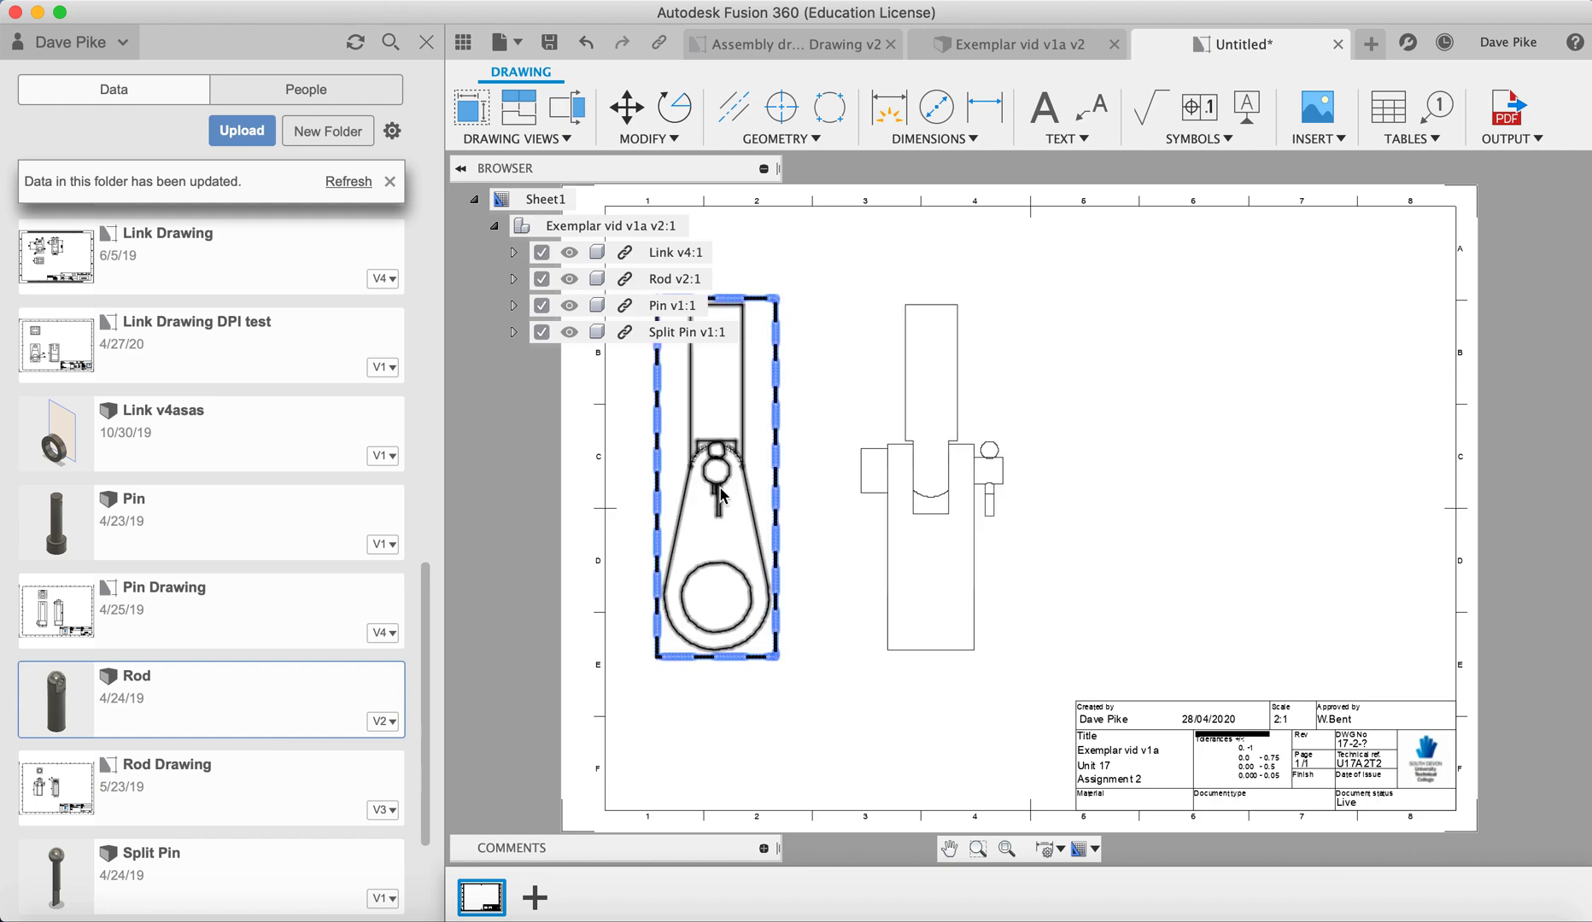
# Delete that projected view and bring up the Drawing Views type list
pyautogui.click(951, 454)
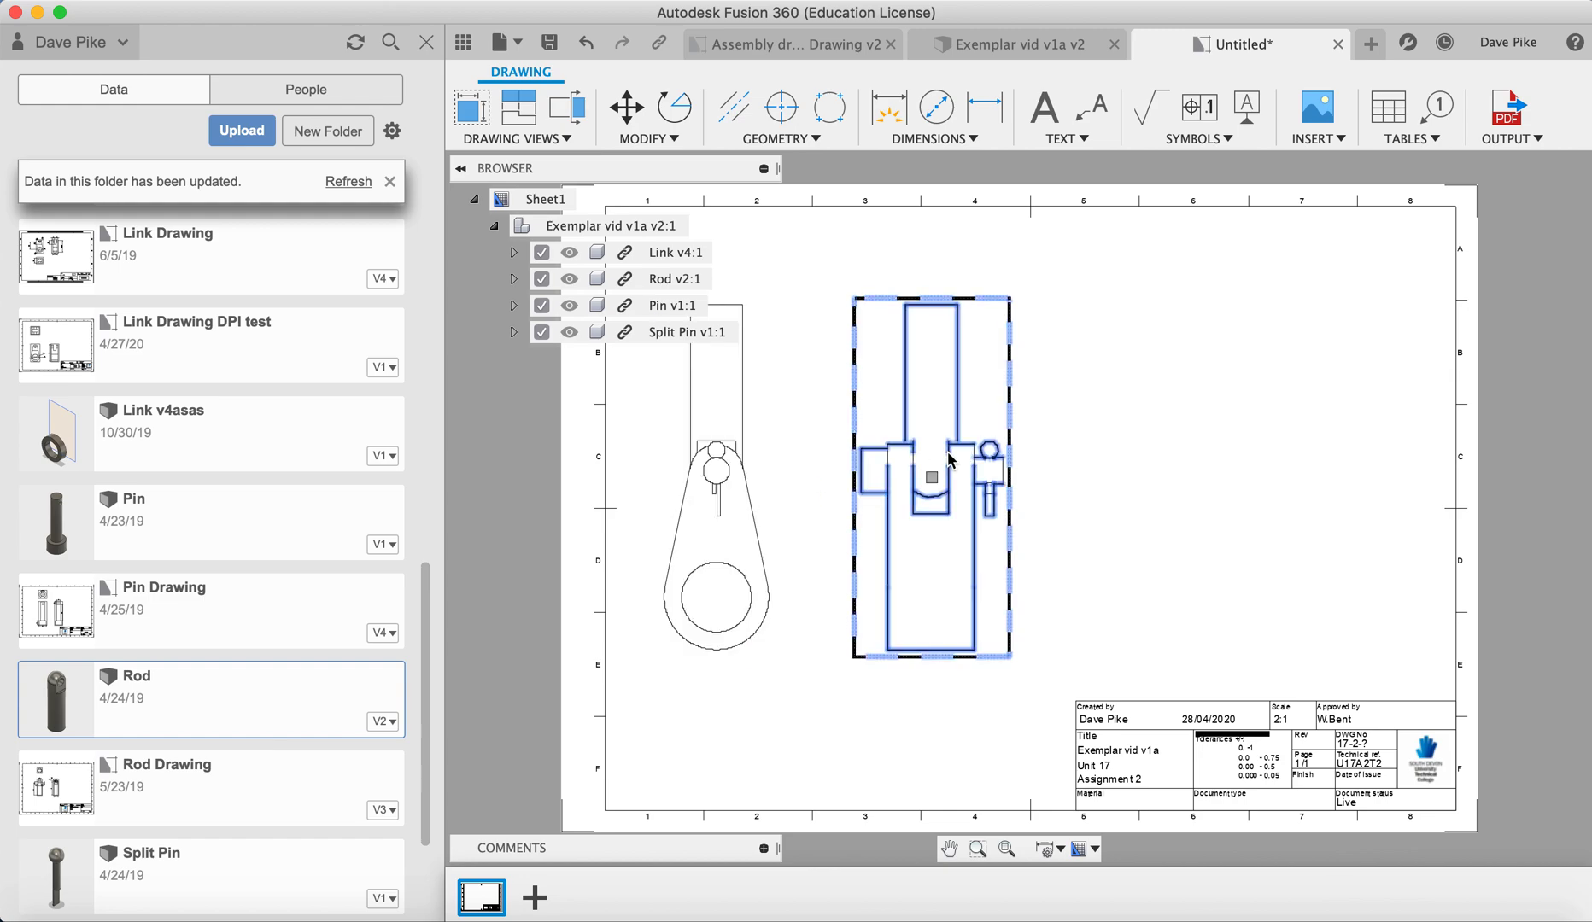
pyautogui.press('Delete')
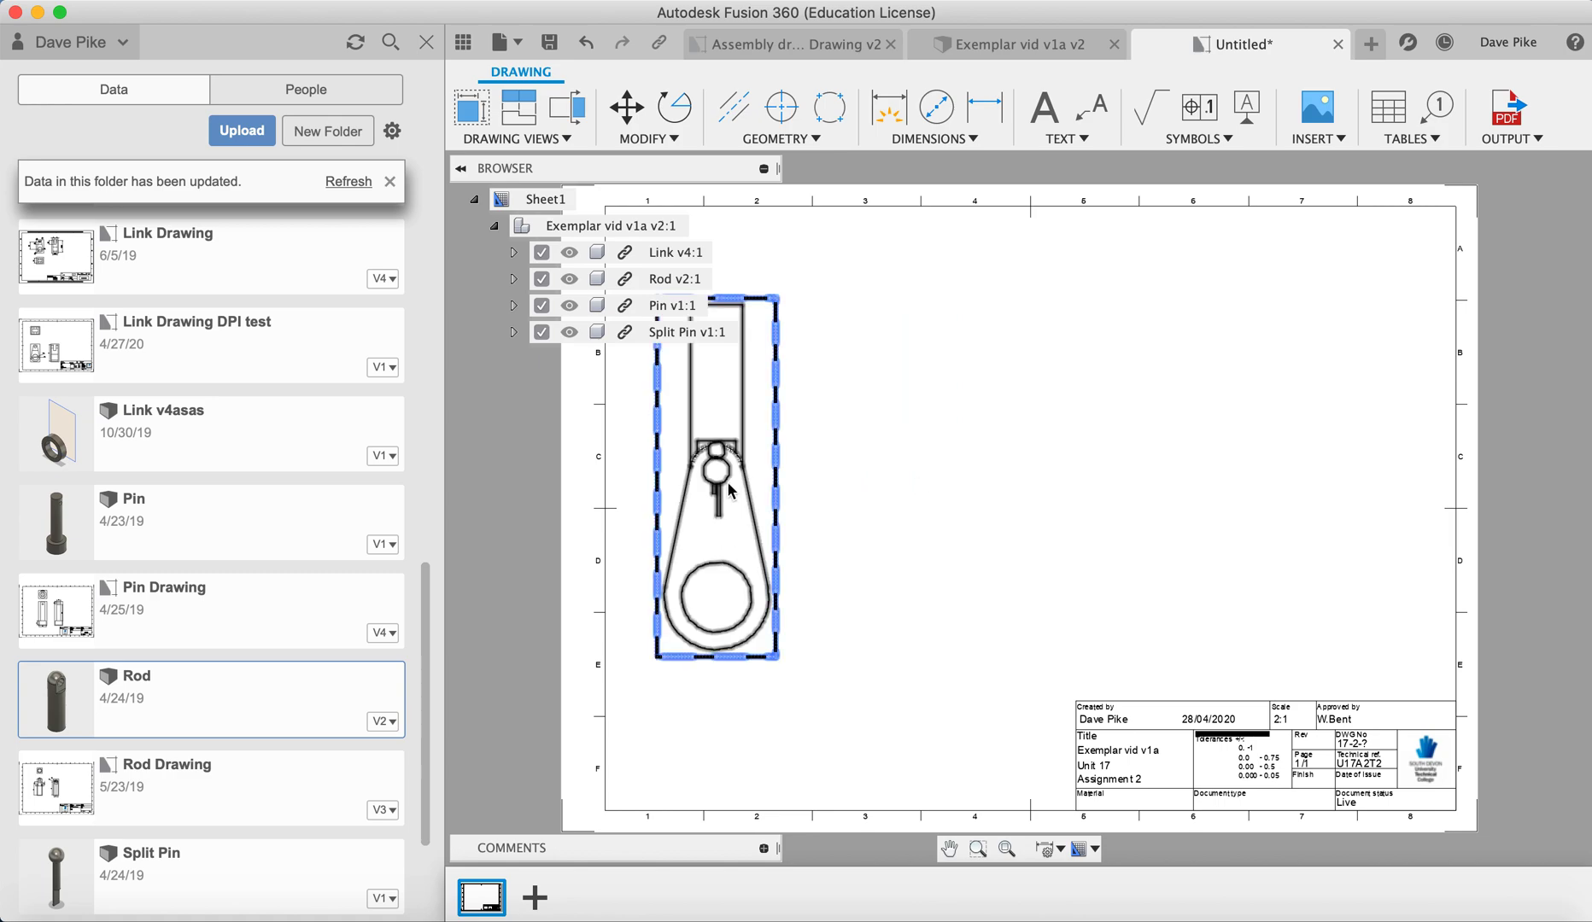
pyautogui.click(557, 140)
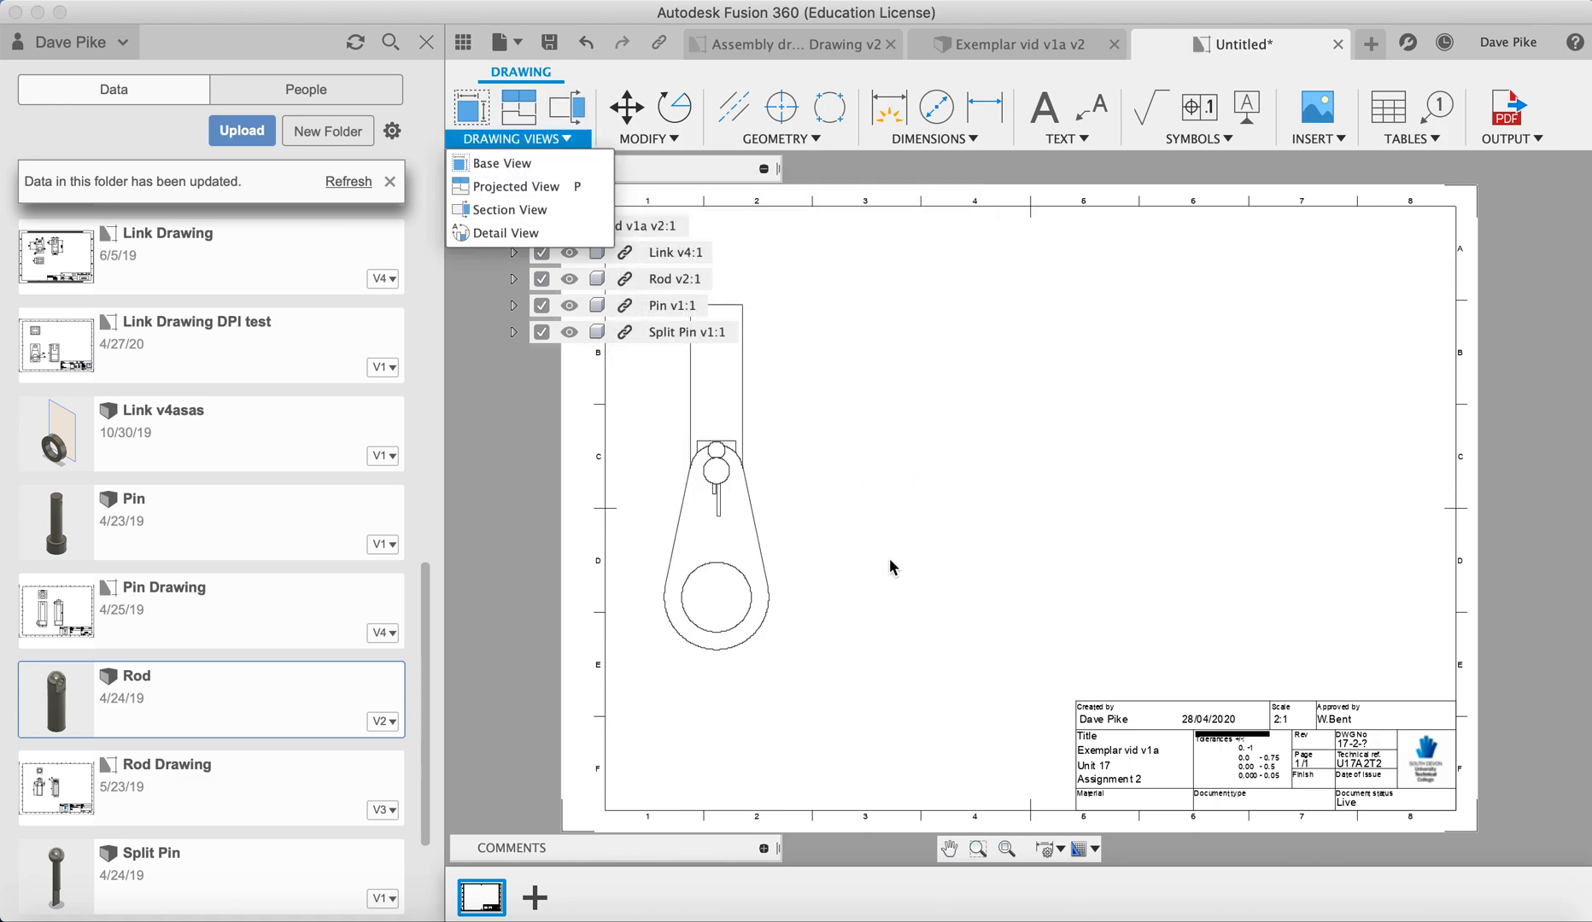
# Pan the sheet, collapse the assembly in the Browser, and start a Section View on the base view
pyautogui.click(949, 851)
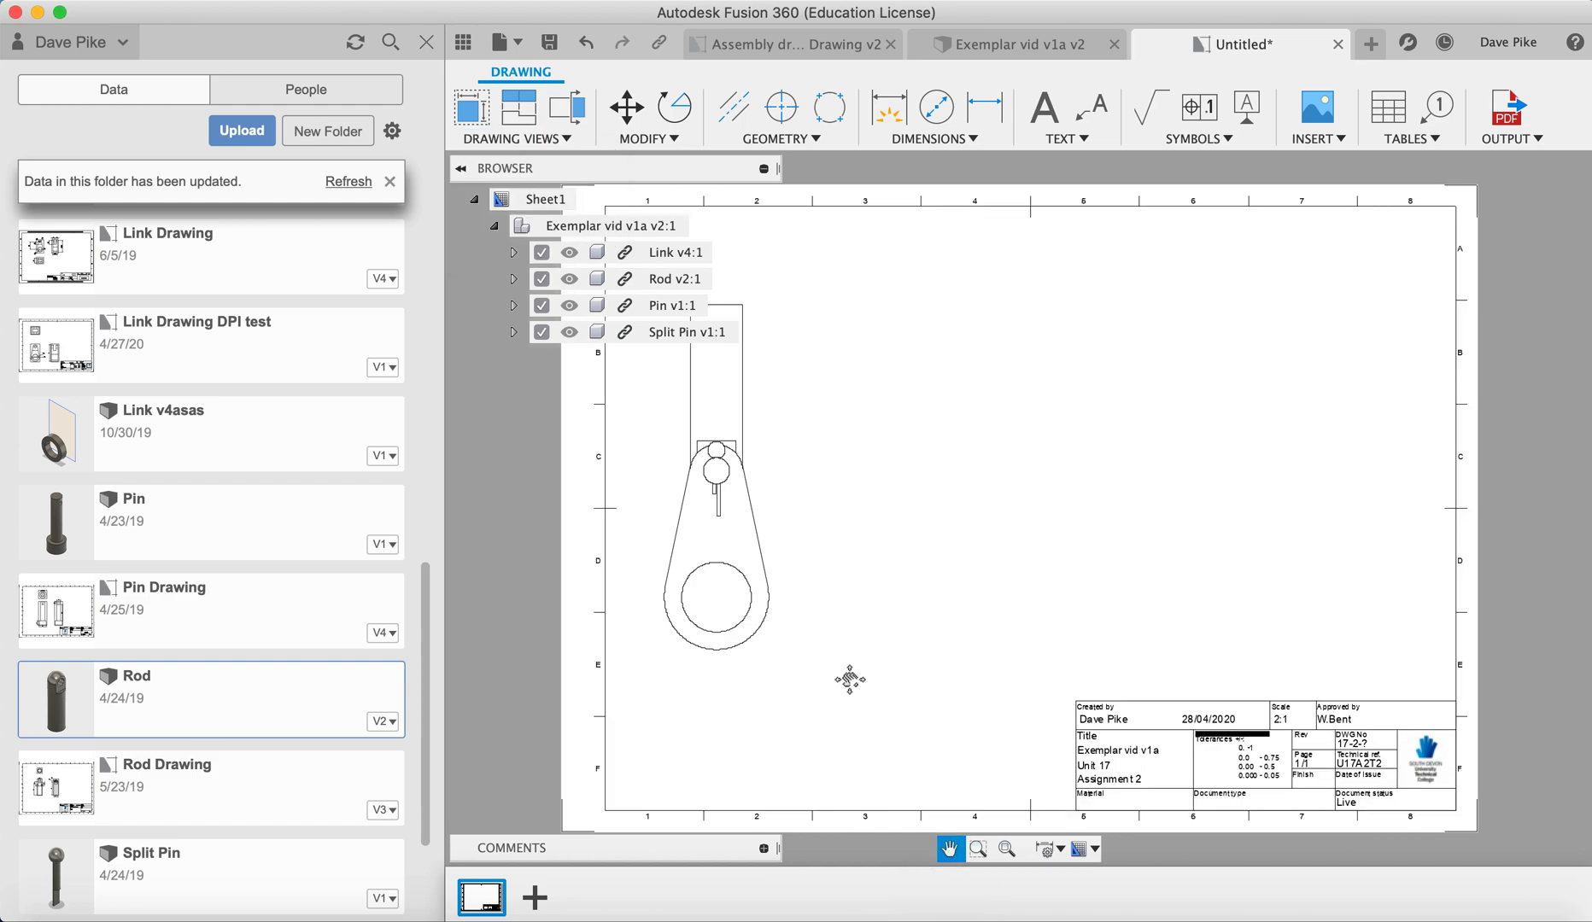
pyautogui.moveTo(846, 774); pyautogui.dragTo(943, 772)
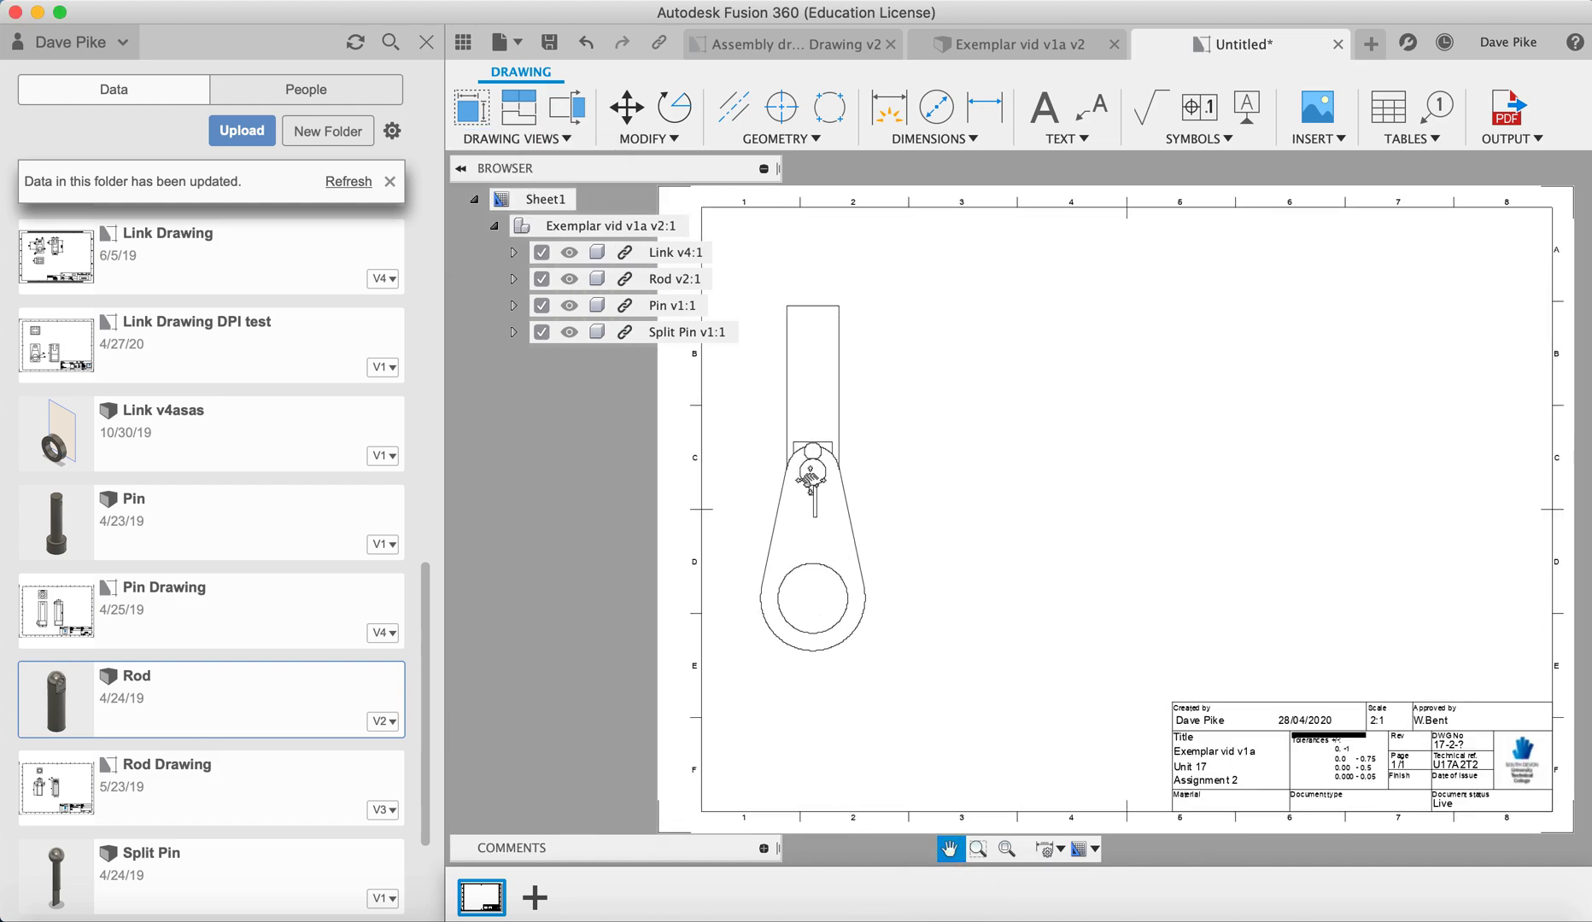
pyautogui.click(494, 226)
pyautogui.click(494, 226)
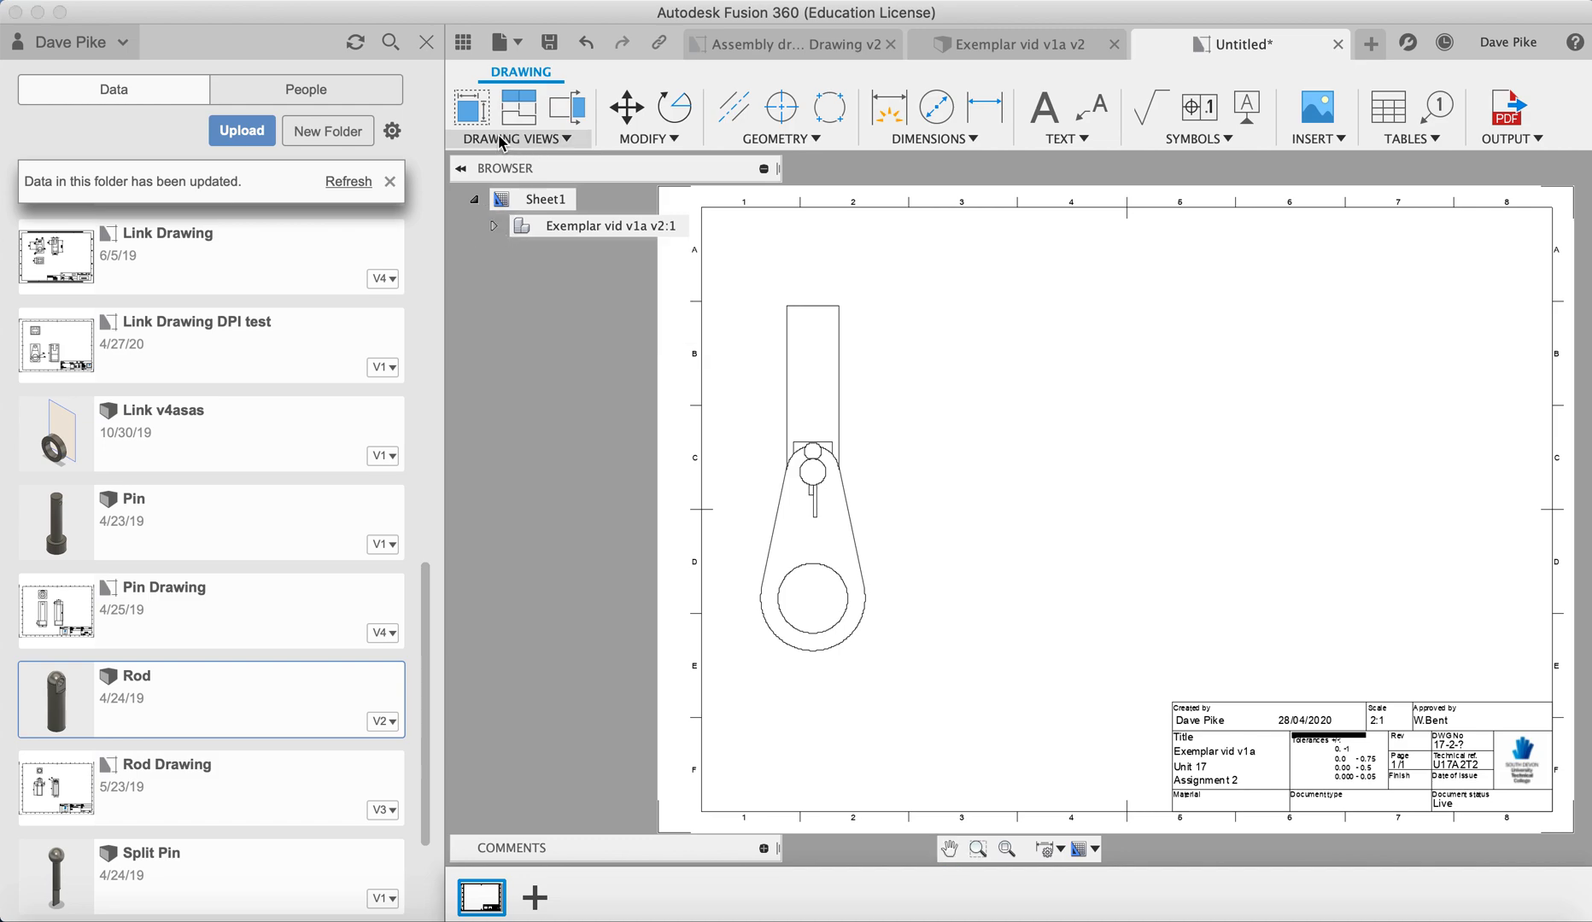
pyautogui.click(504, 139)
pyautogui.click(504, 211)
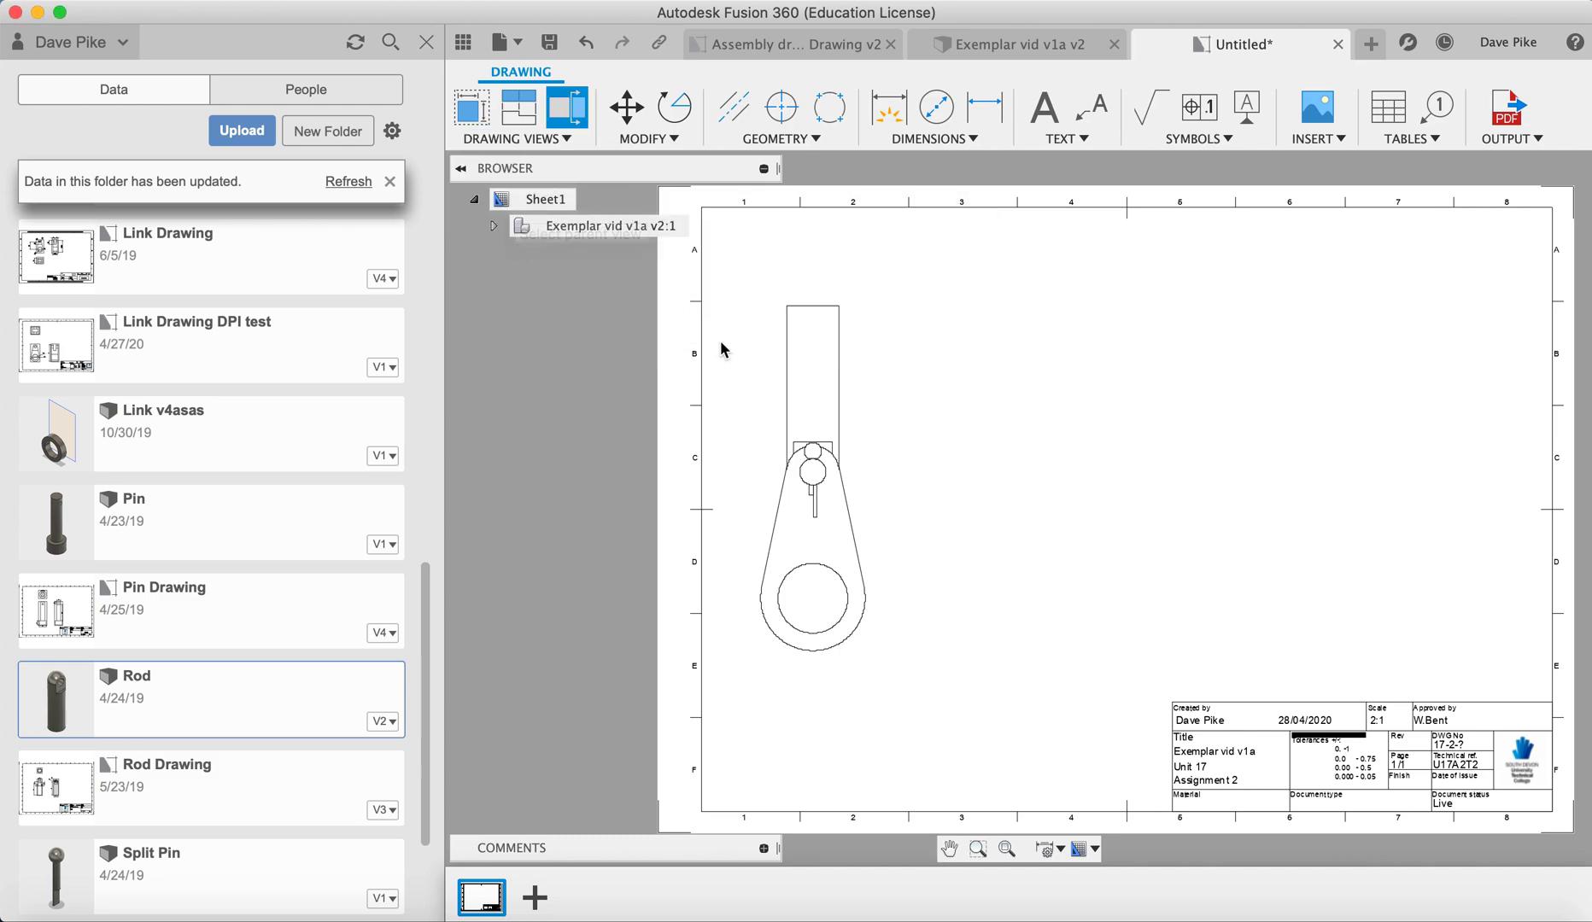
pyautogui.click(811, 314)
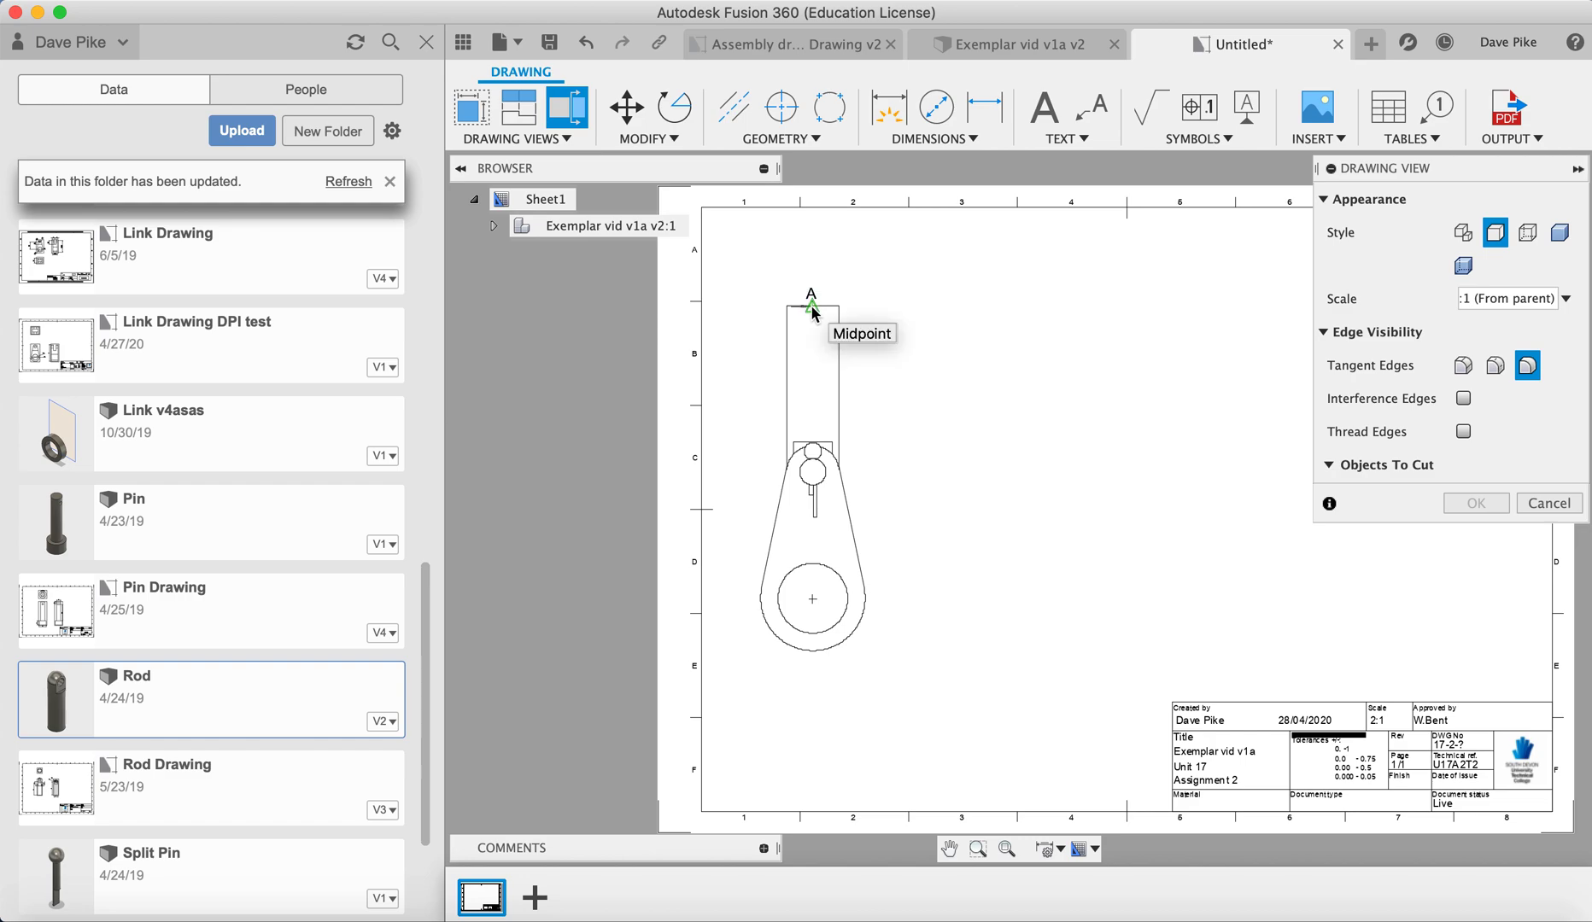
# Draw a vertical section line through the base view's centre and place section A-A to its right
pyautogui.click(811, 307)
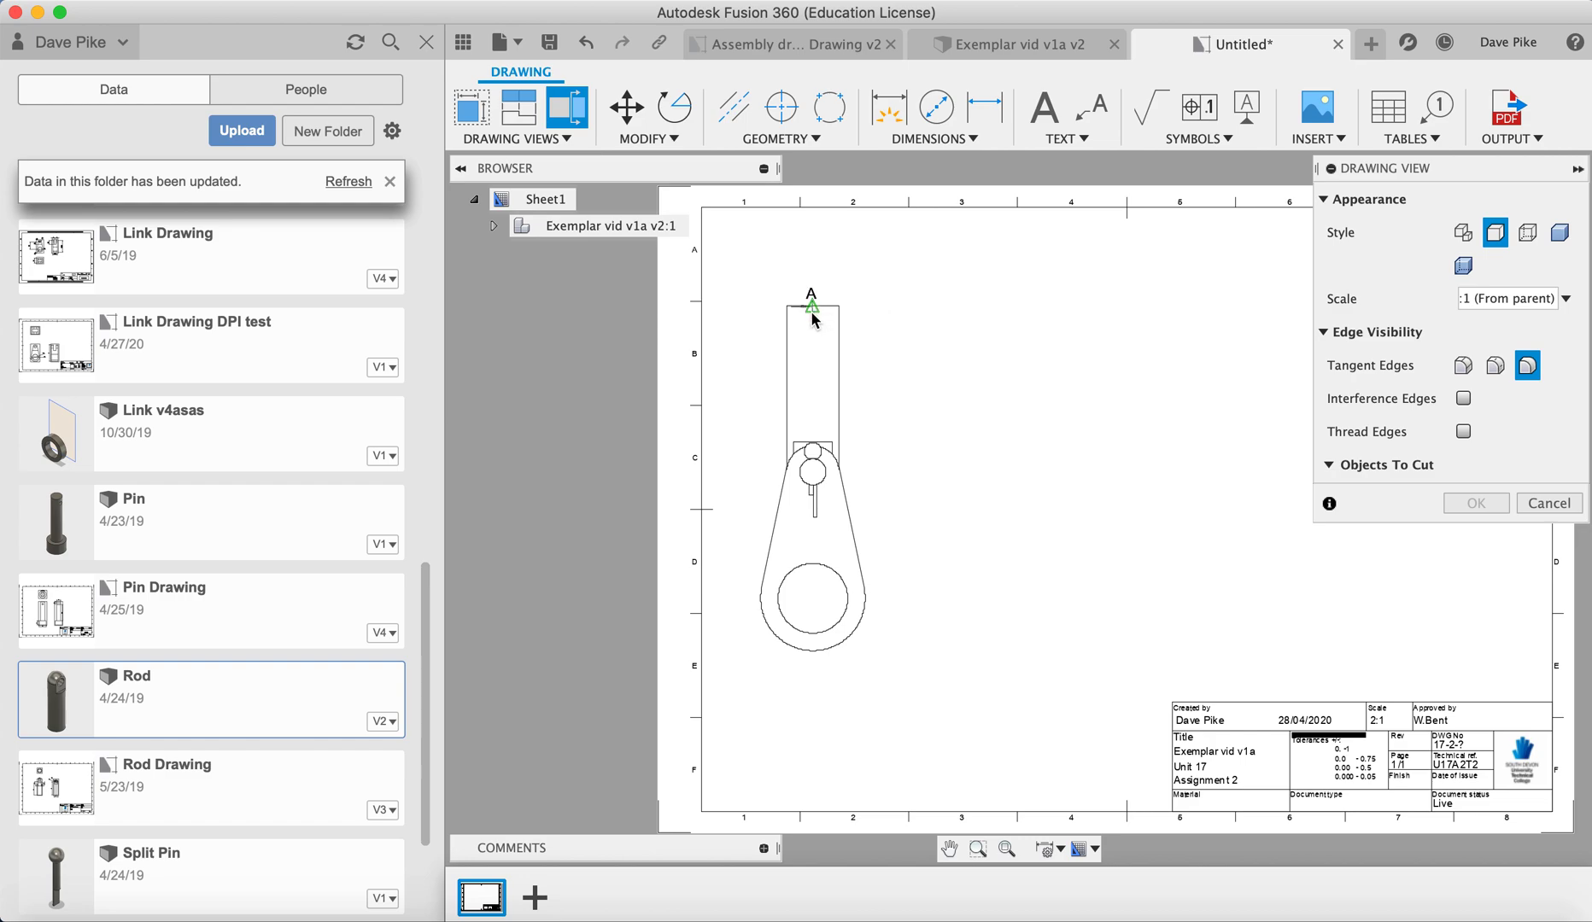
pyautogui.click(813, 651)
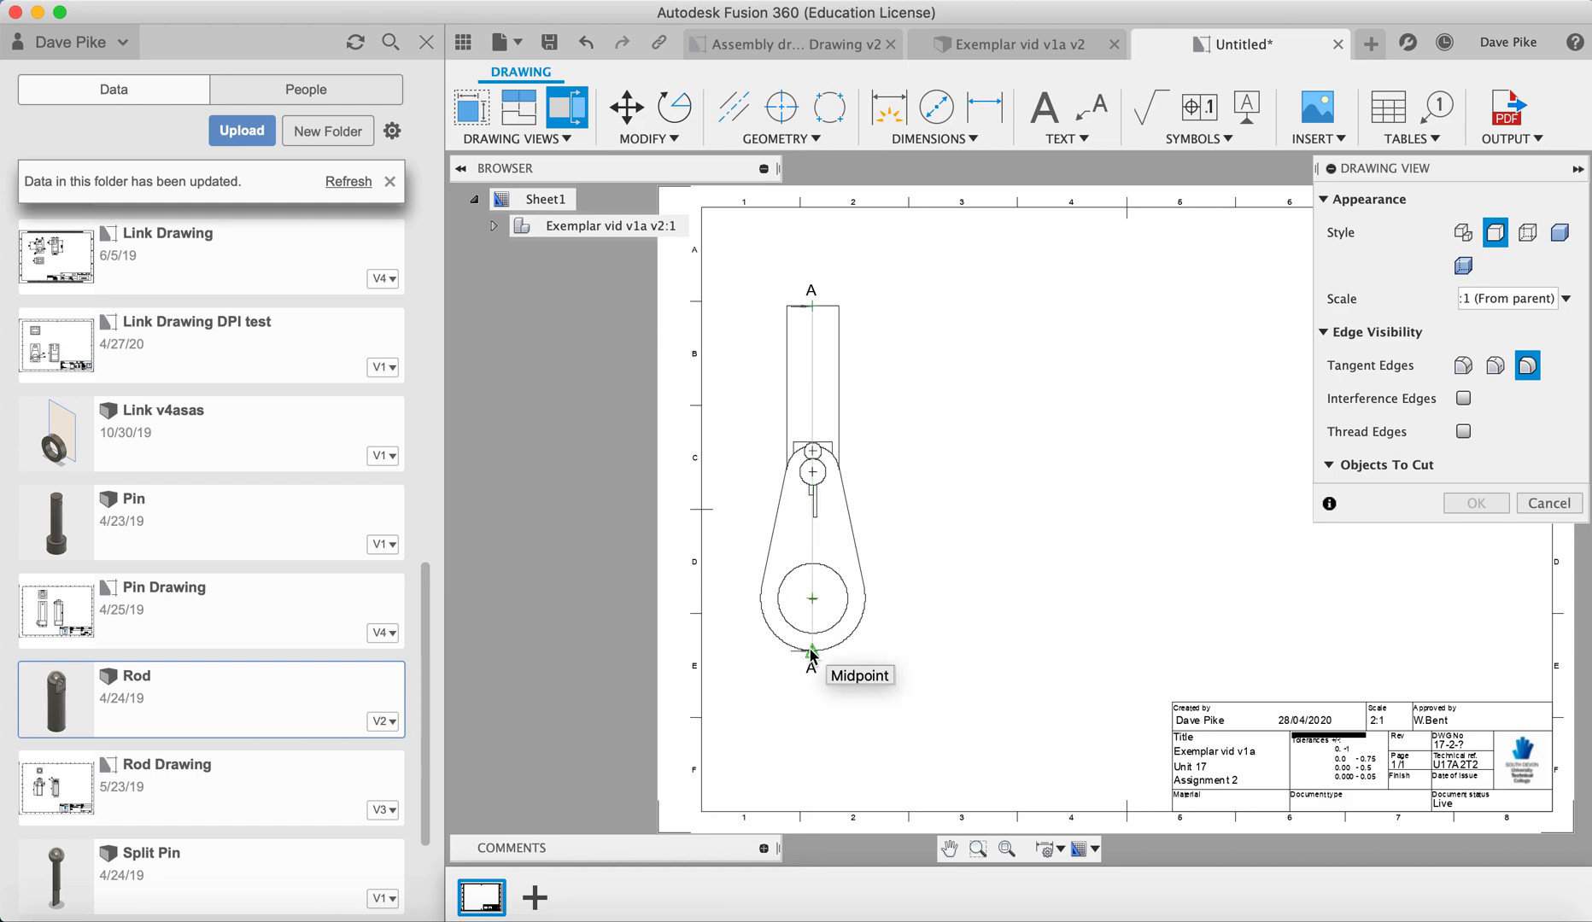
pyautogui.click(812, 653)
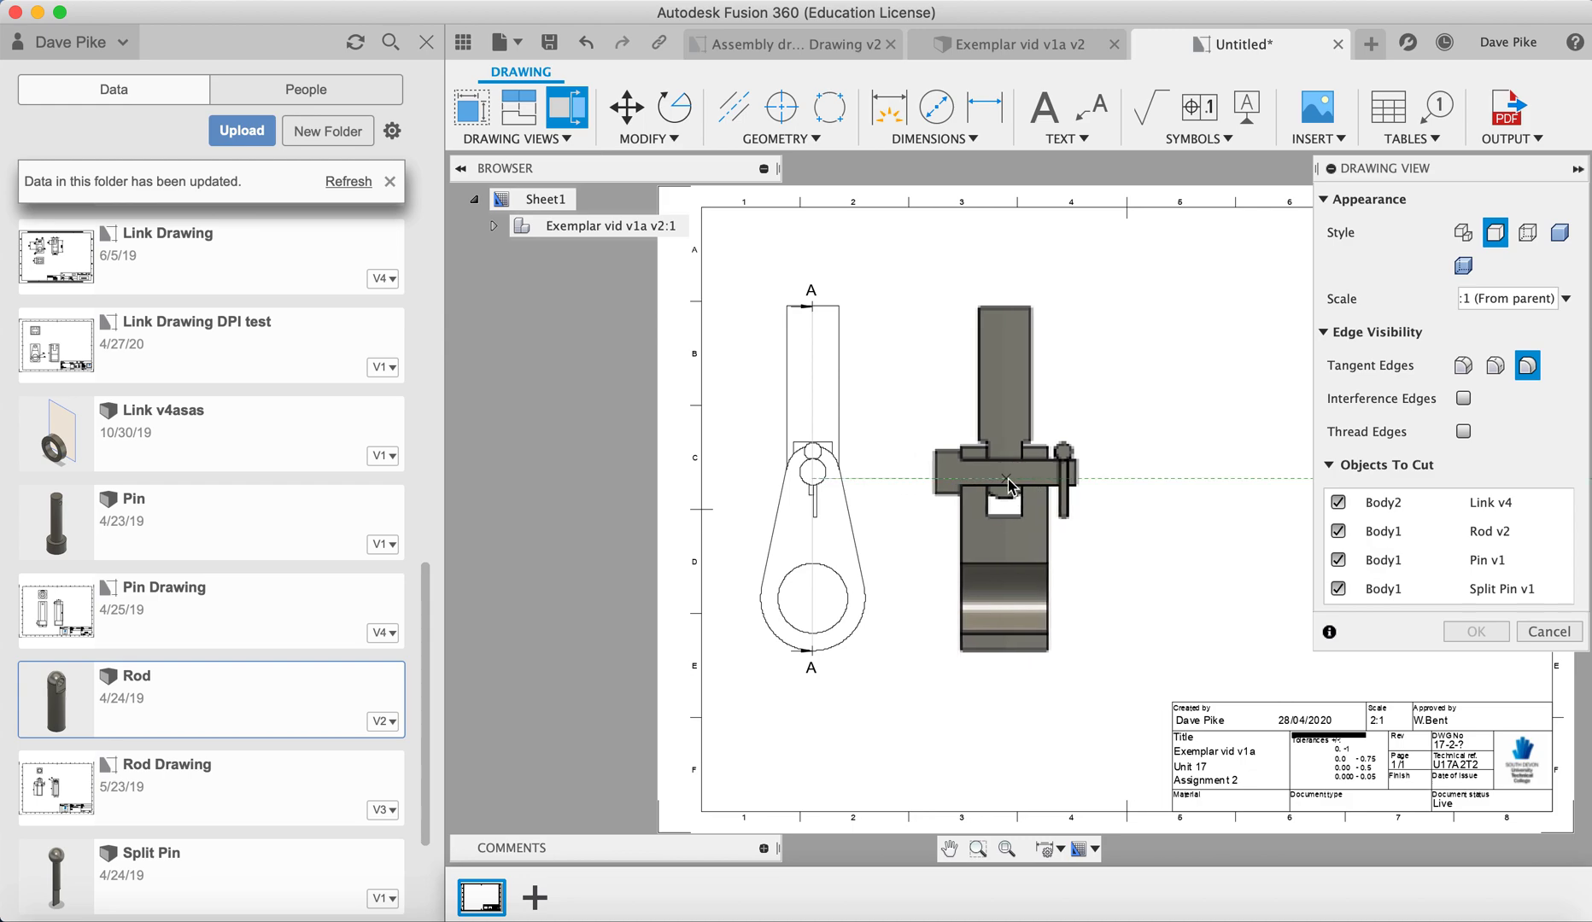
pyautogui.click(992, 484)
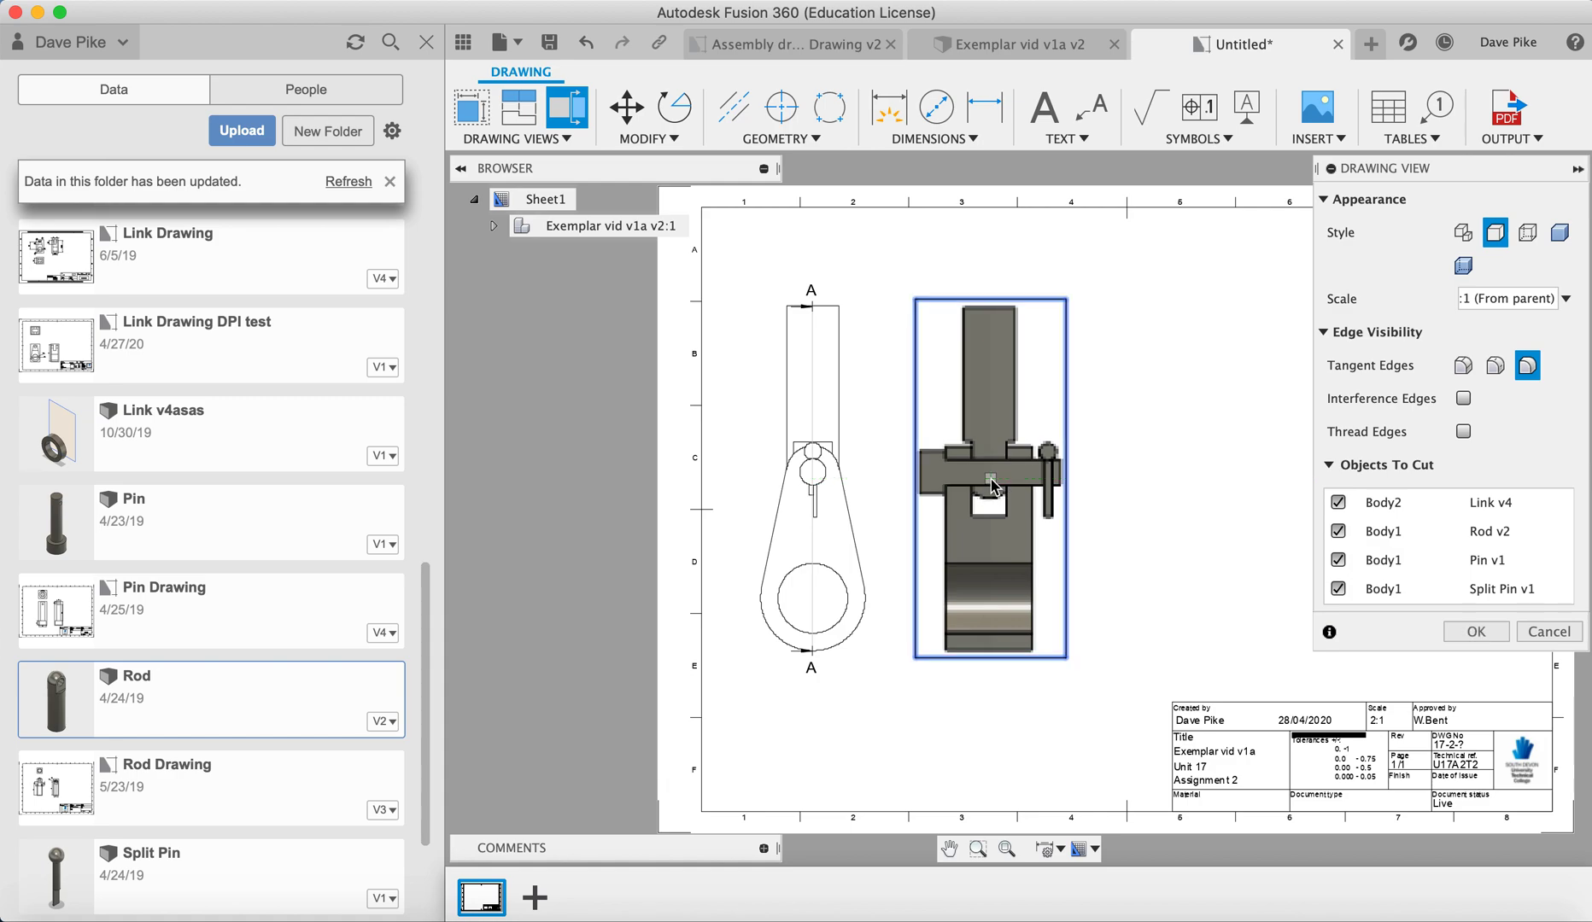
pyautogui.press('Return')
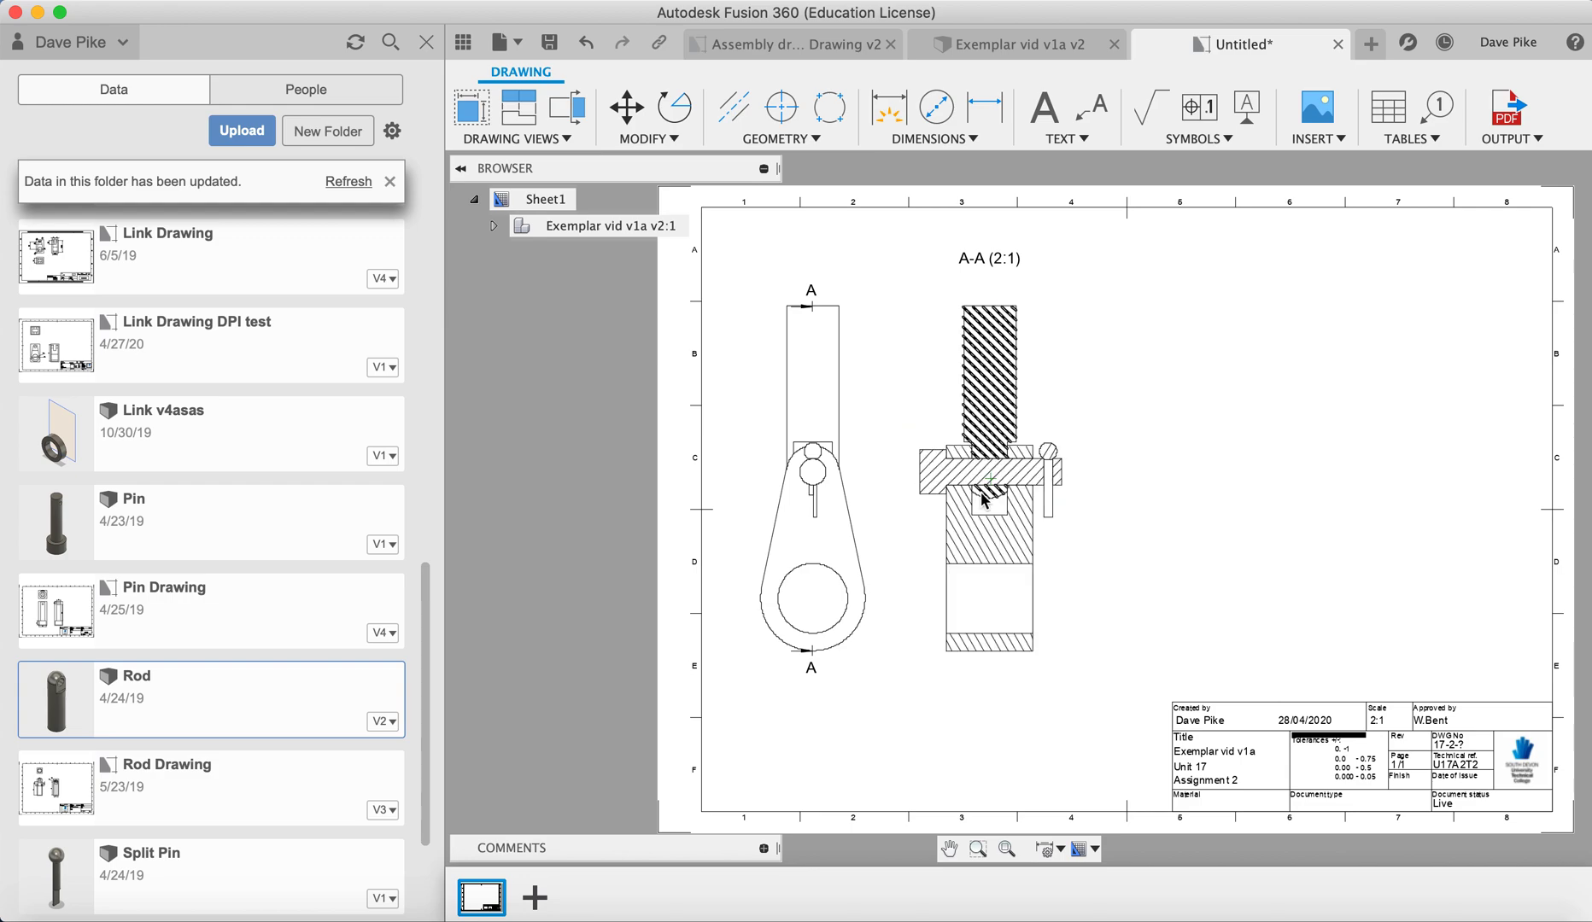
# Delete the section view and redraw a vertical section line from top to bottom midpoint
pyautogui.click(970, 556)
pyautogui.press('Delete')
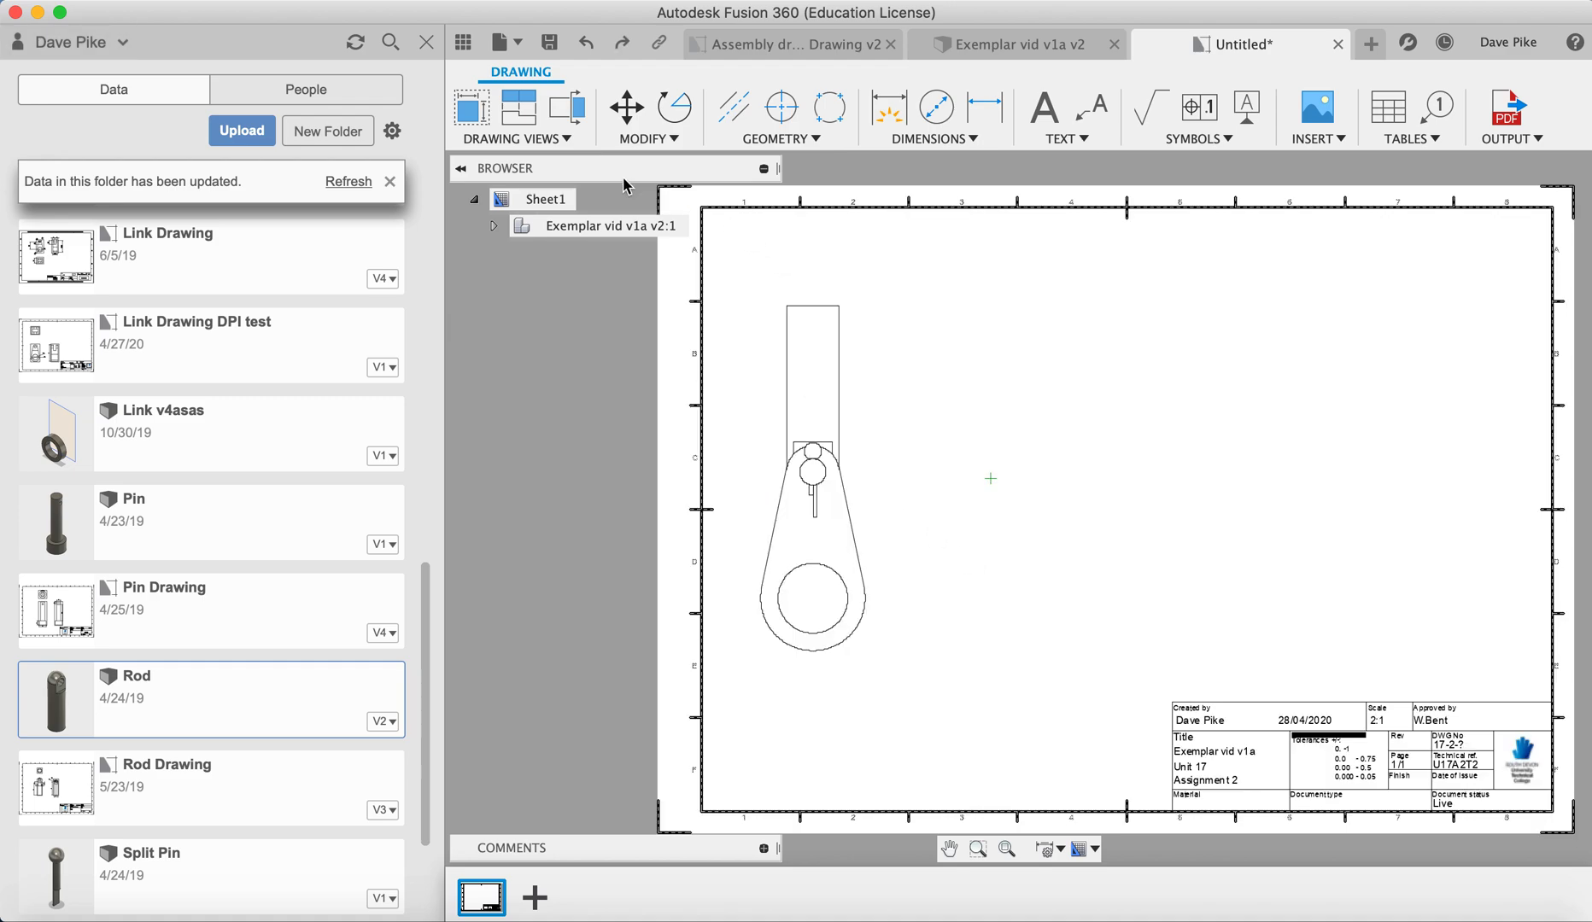
pyautogui.click(564, 139)
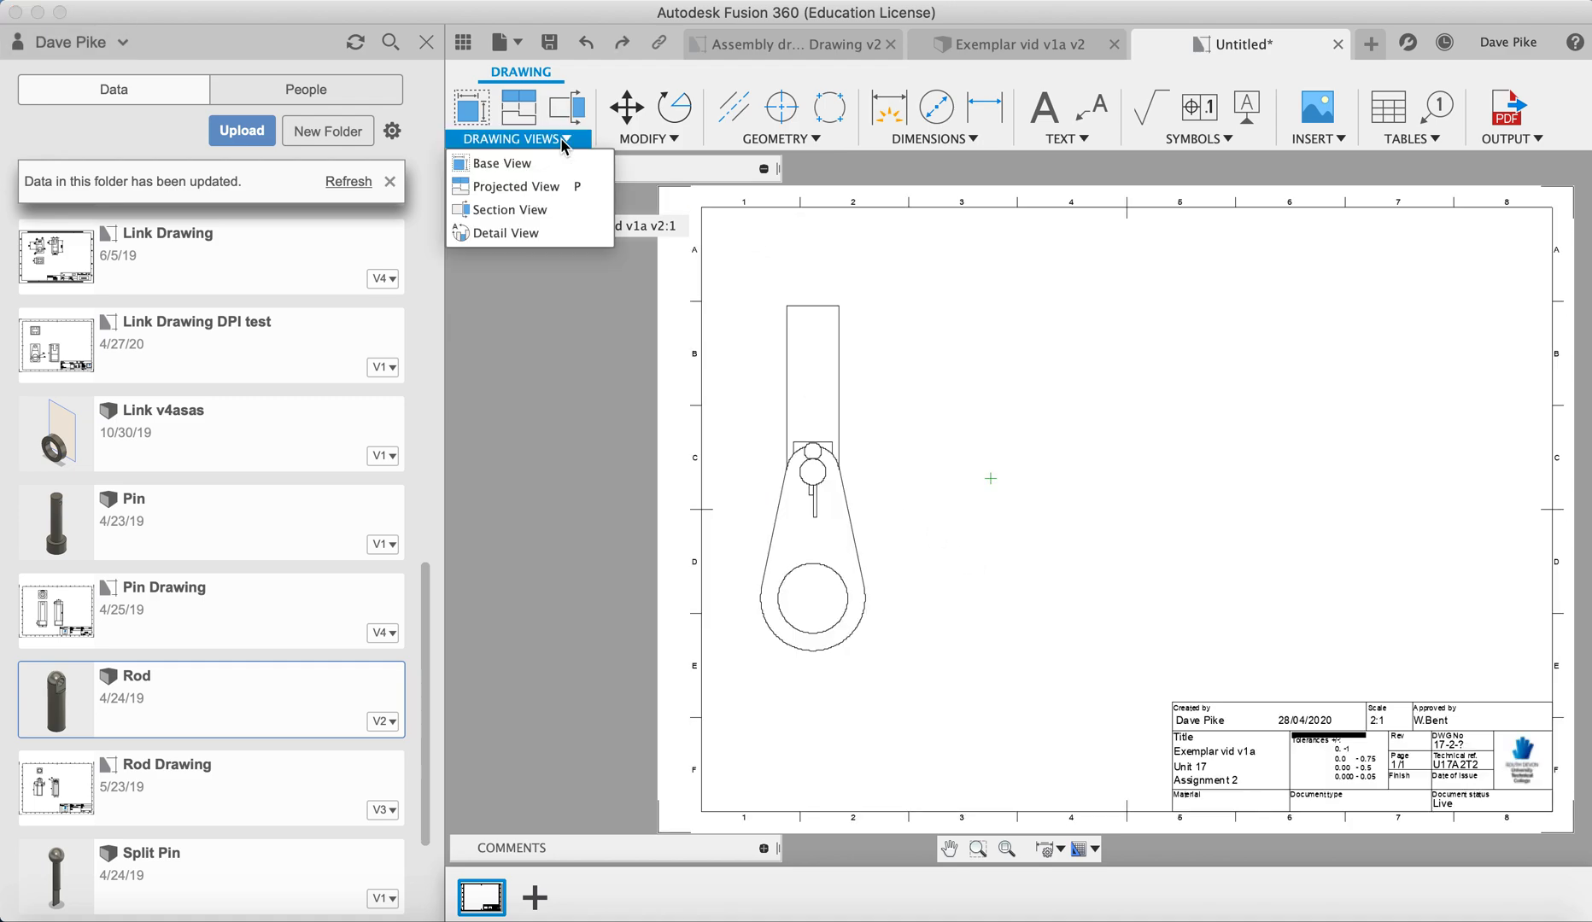
pyautogui.click(540, 210)
pyautogui.click(816, 312)
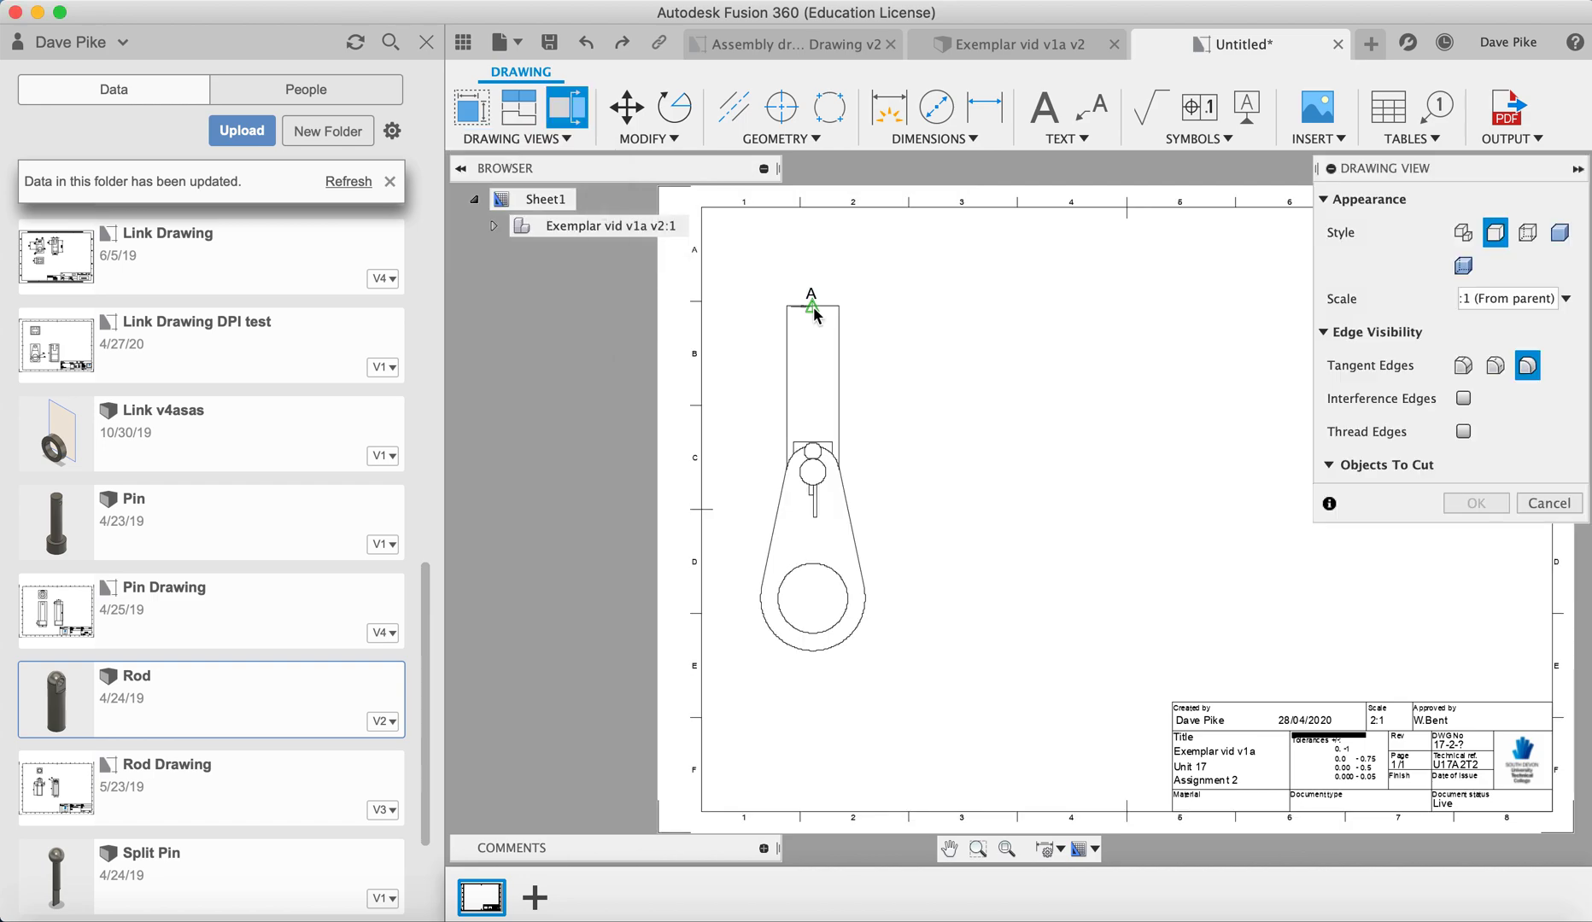
pyautogui.click(815, 310)
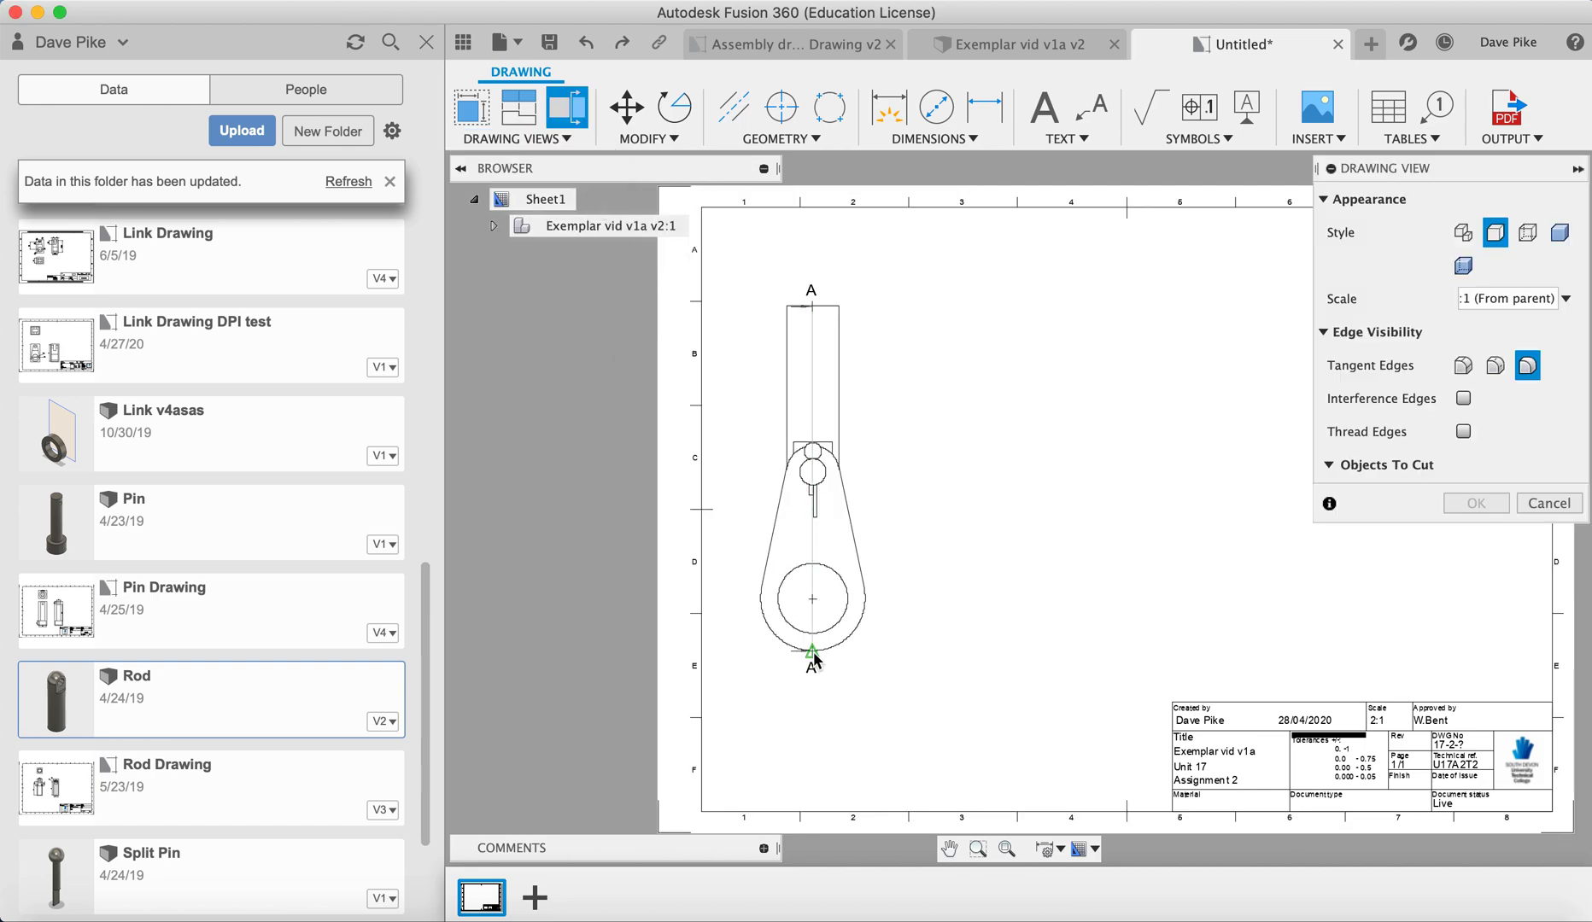
pyautogui.click(814, 653)
pyautogui.press('Return')
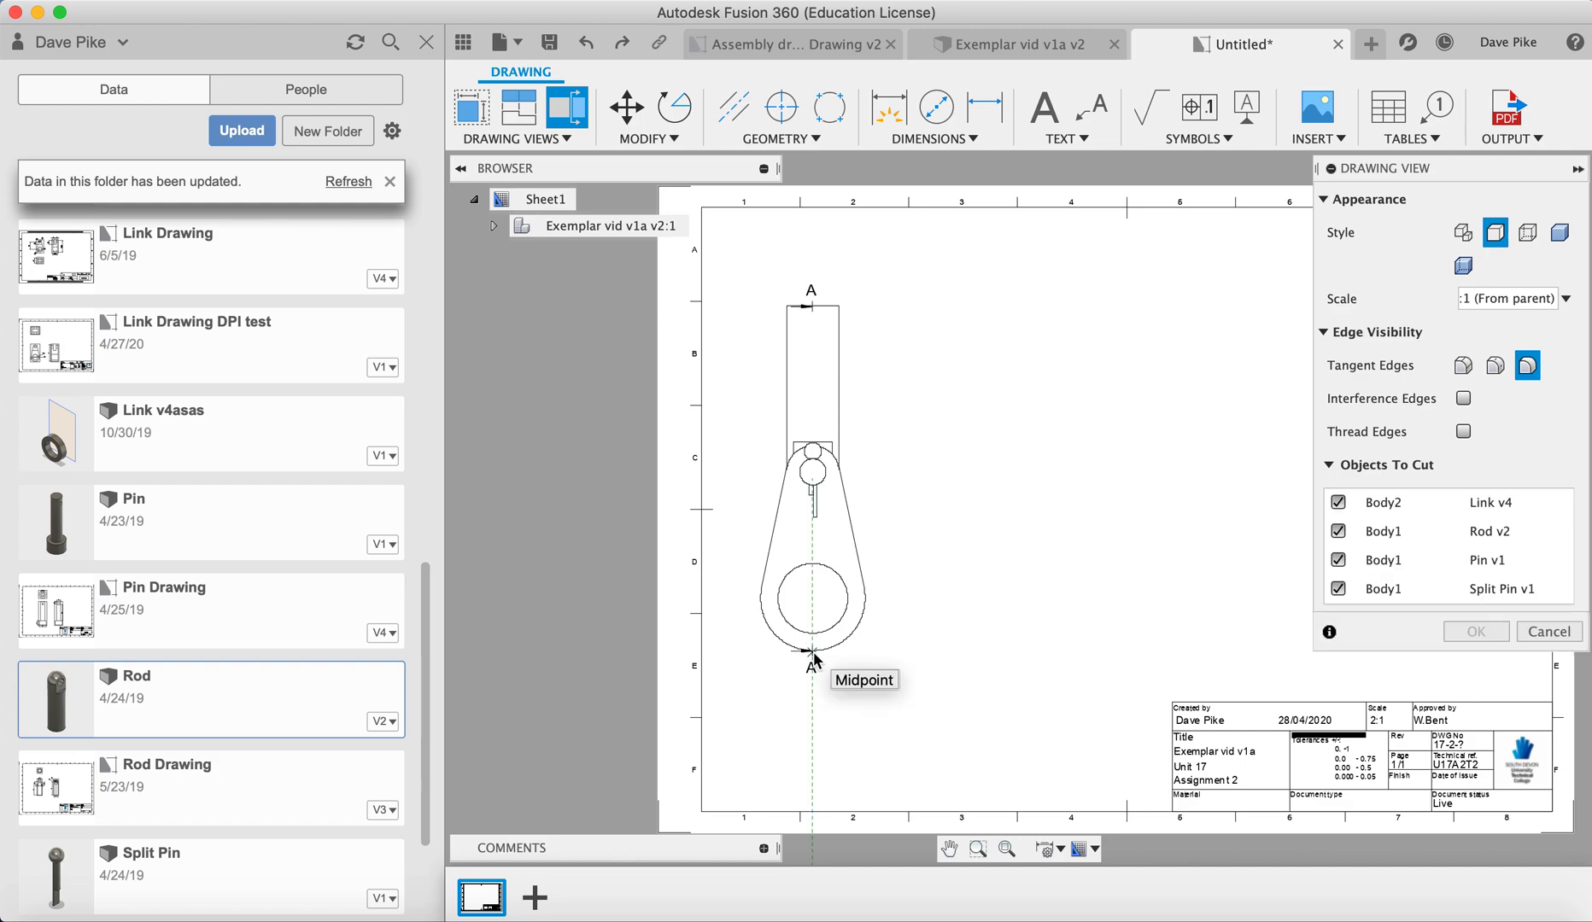
# Exclude Rod v2, Pin v1 and Split Pin v1 from cutting and place section A-A
pyautogui.click(1339, 531)
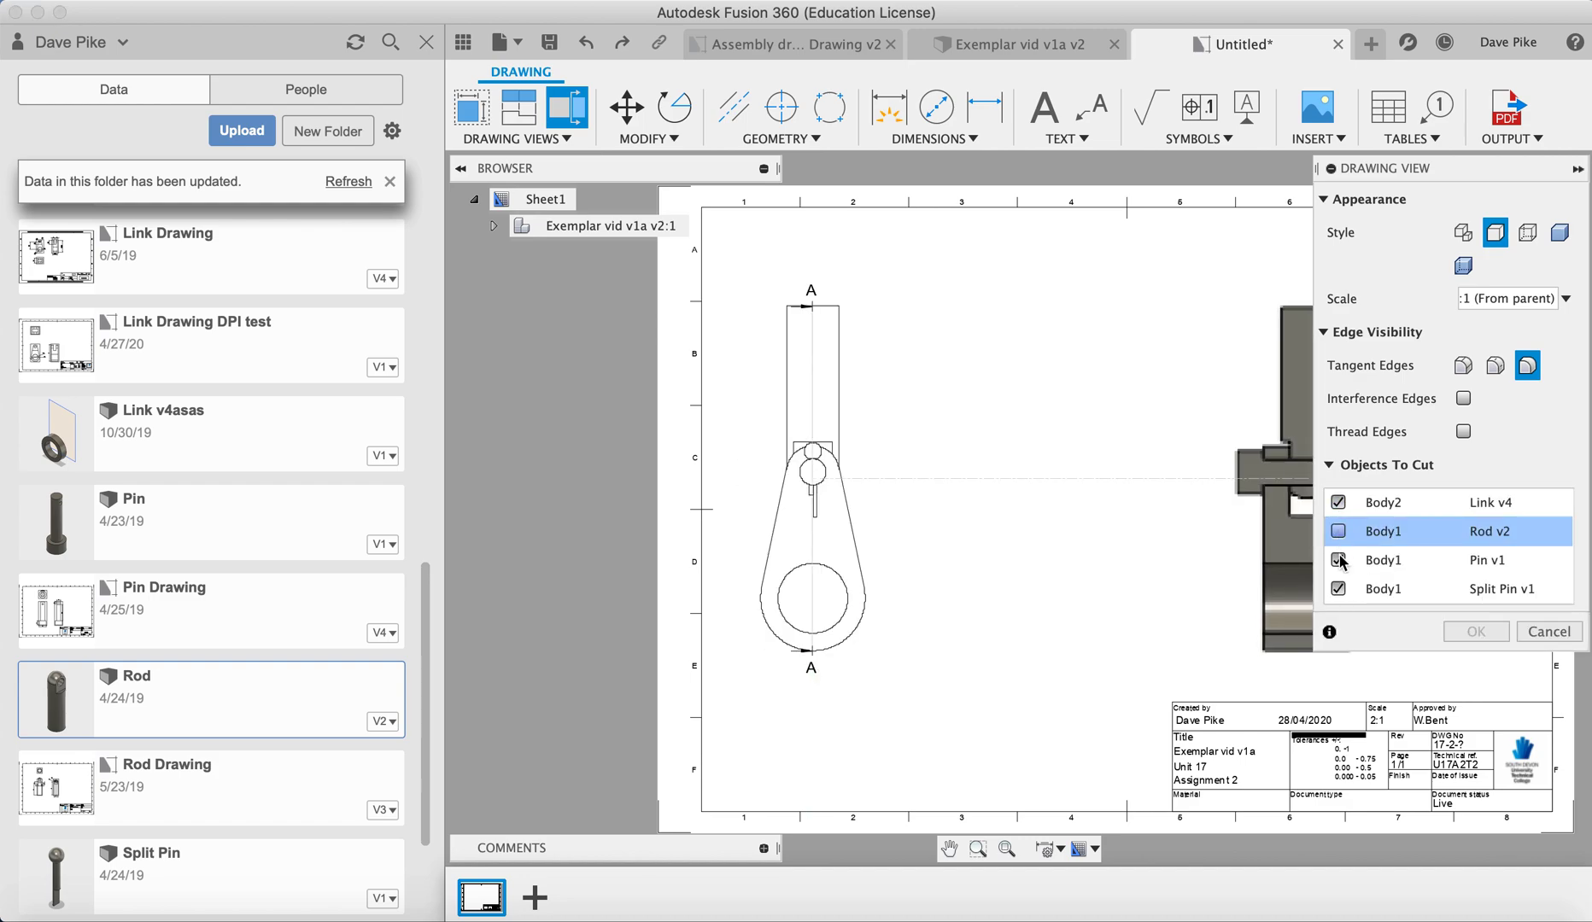
pyautogui.click(1338, 561)
pyautogui.click(1339, 589)
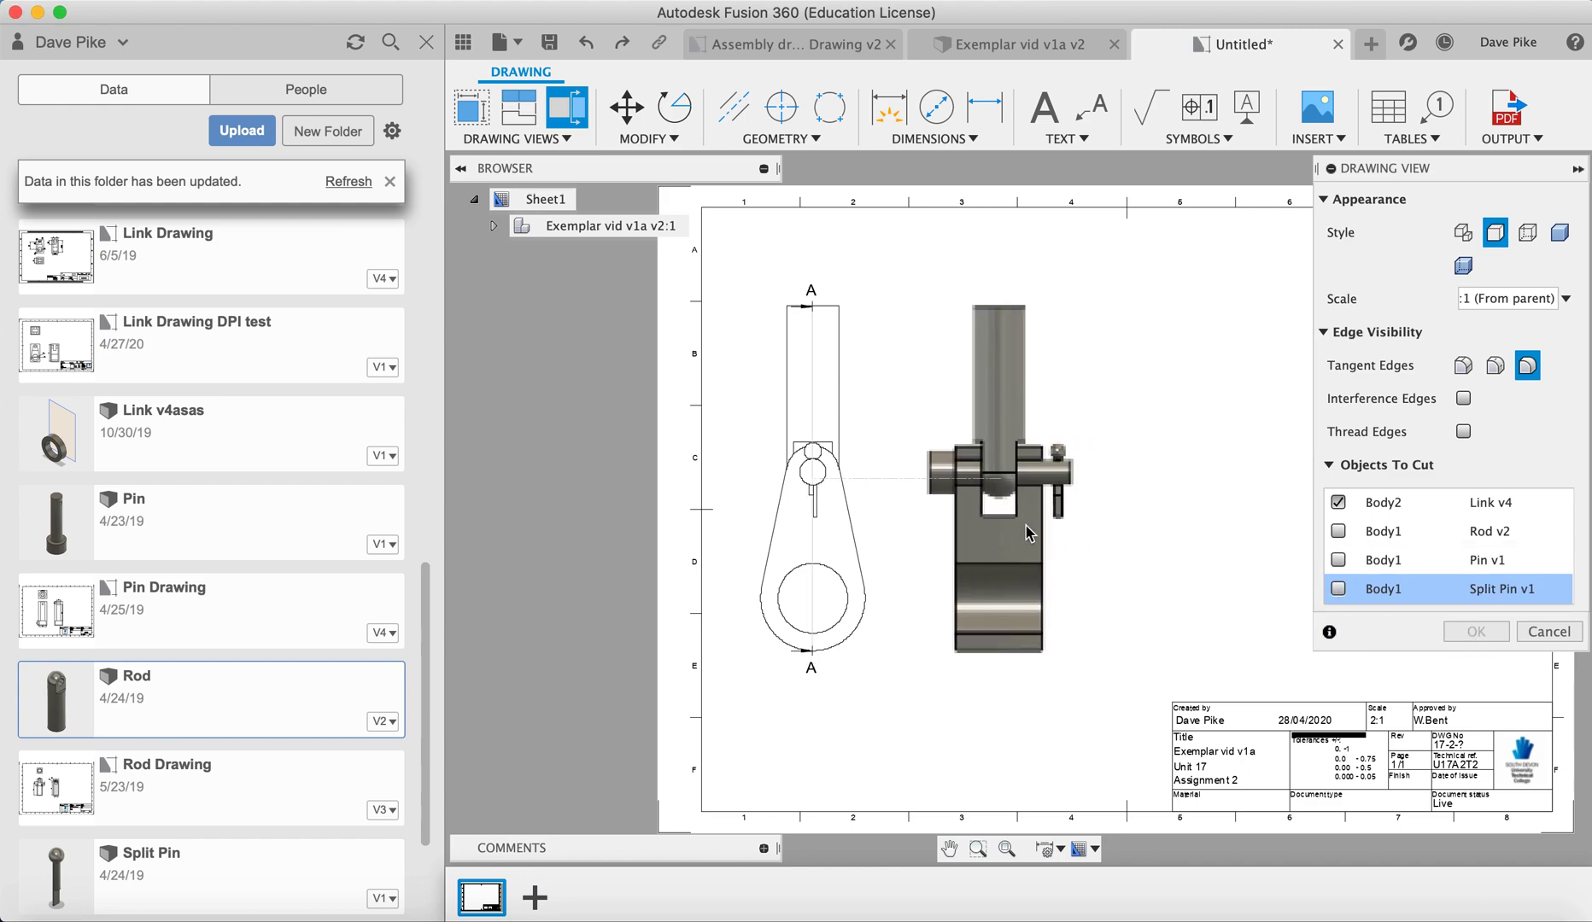
pyautogui.click(1057, 533)
pyautogui.press('Return')
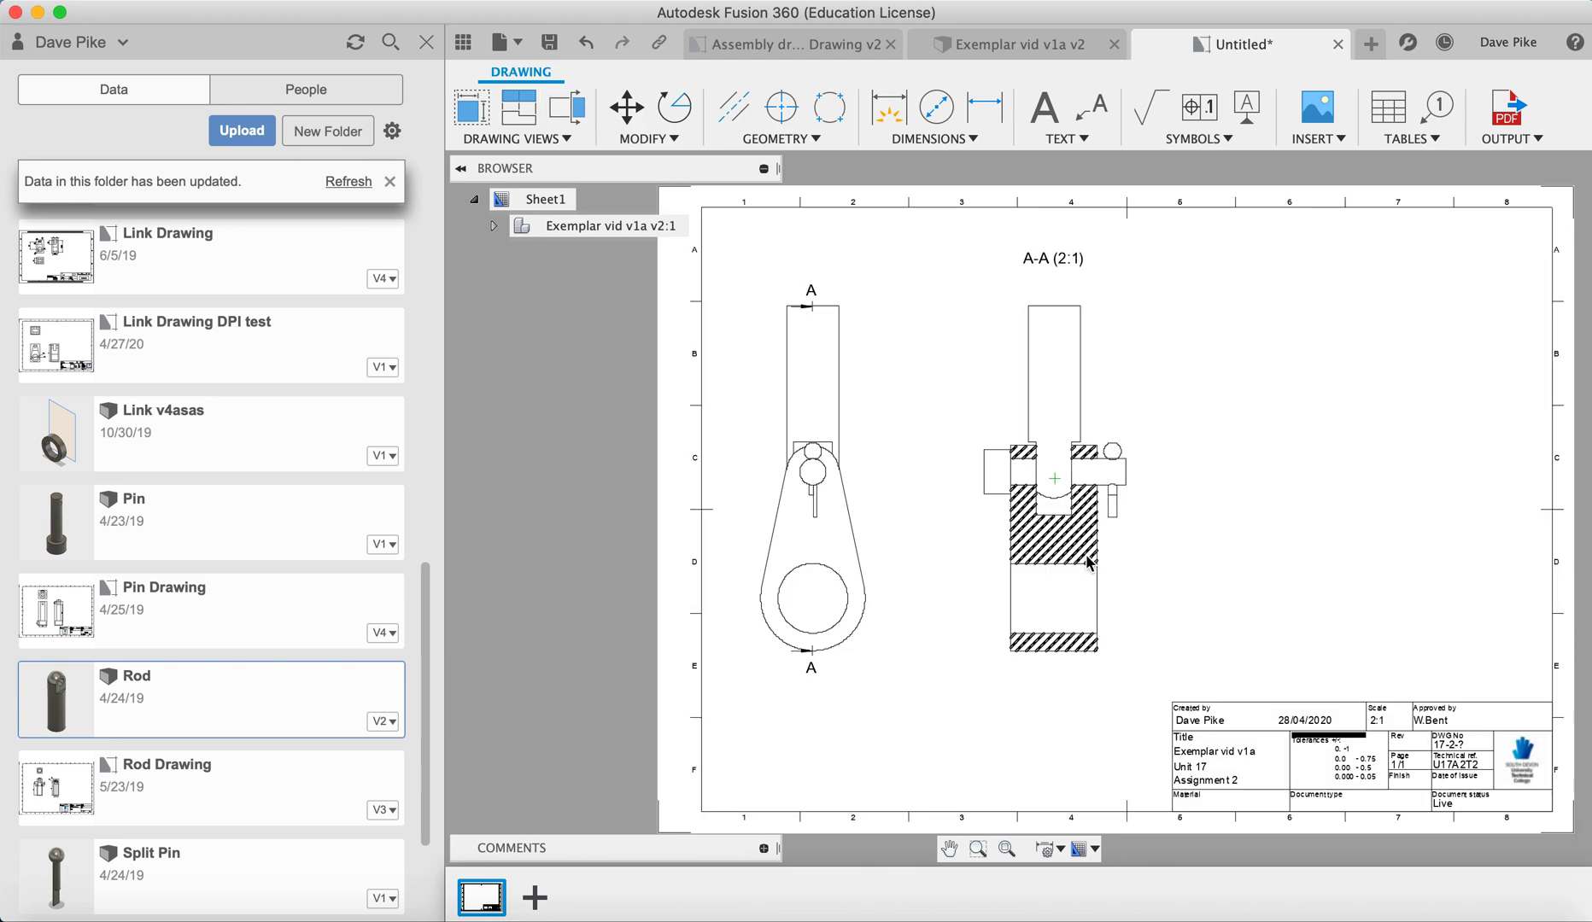
# Check the A-A section view's placement, then bring up the tables and balloons options
pyautogui.click(1086, 519)
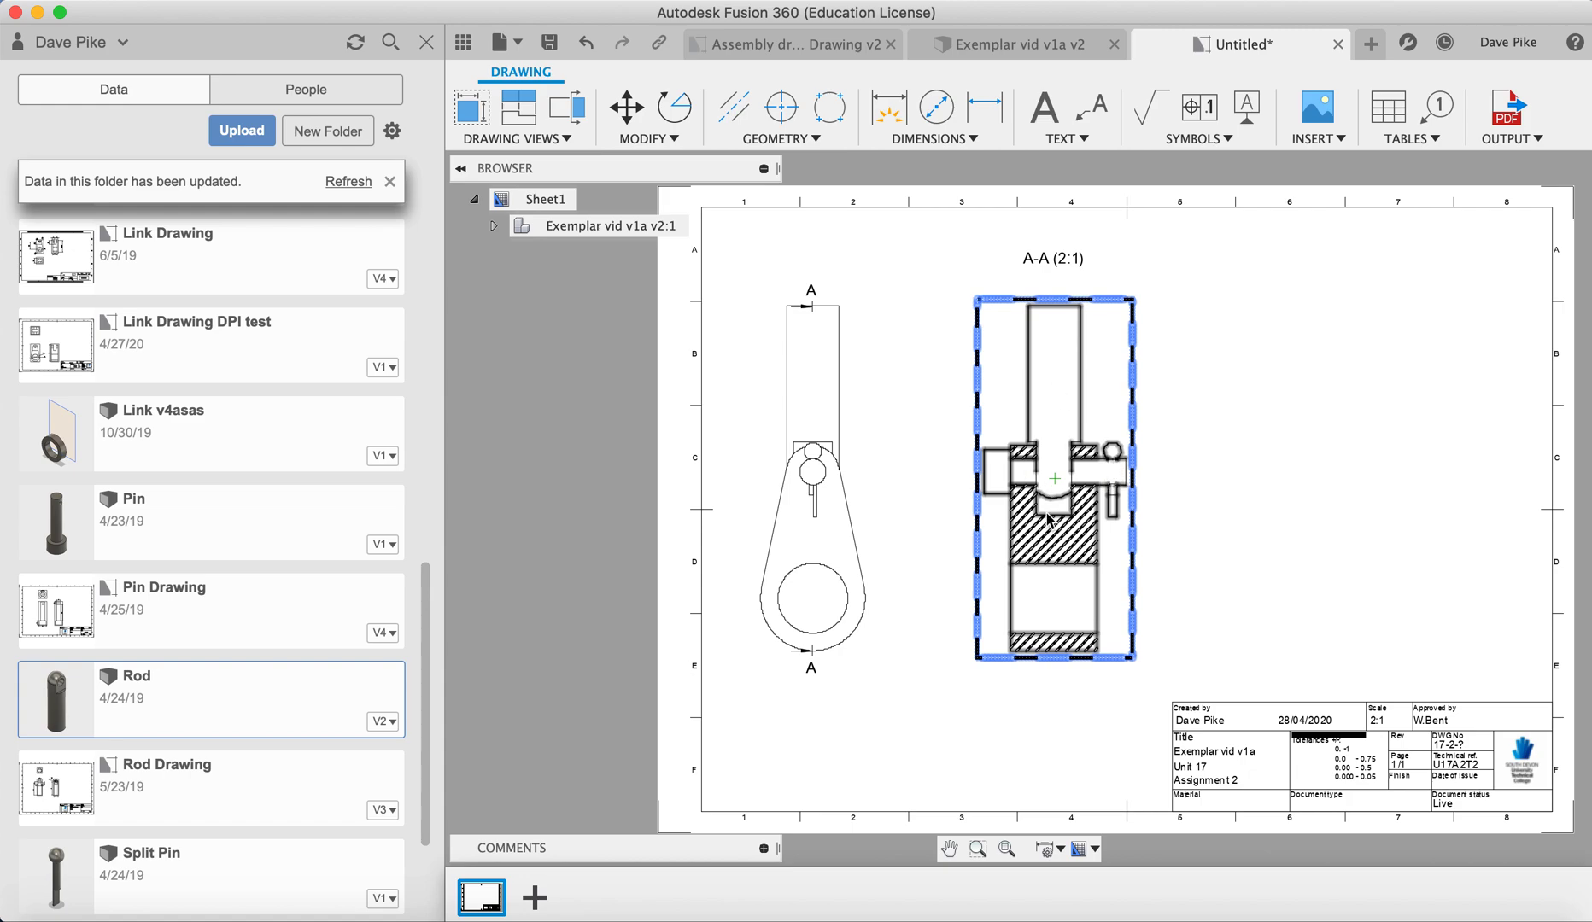
pyautogui.click(1143, 501)
pyautogui.click(1061, 491)
pyautogui.click(1059, 494)
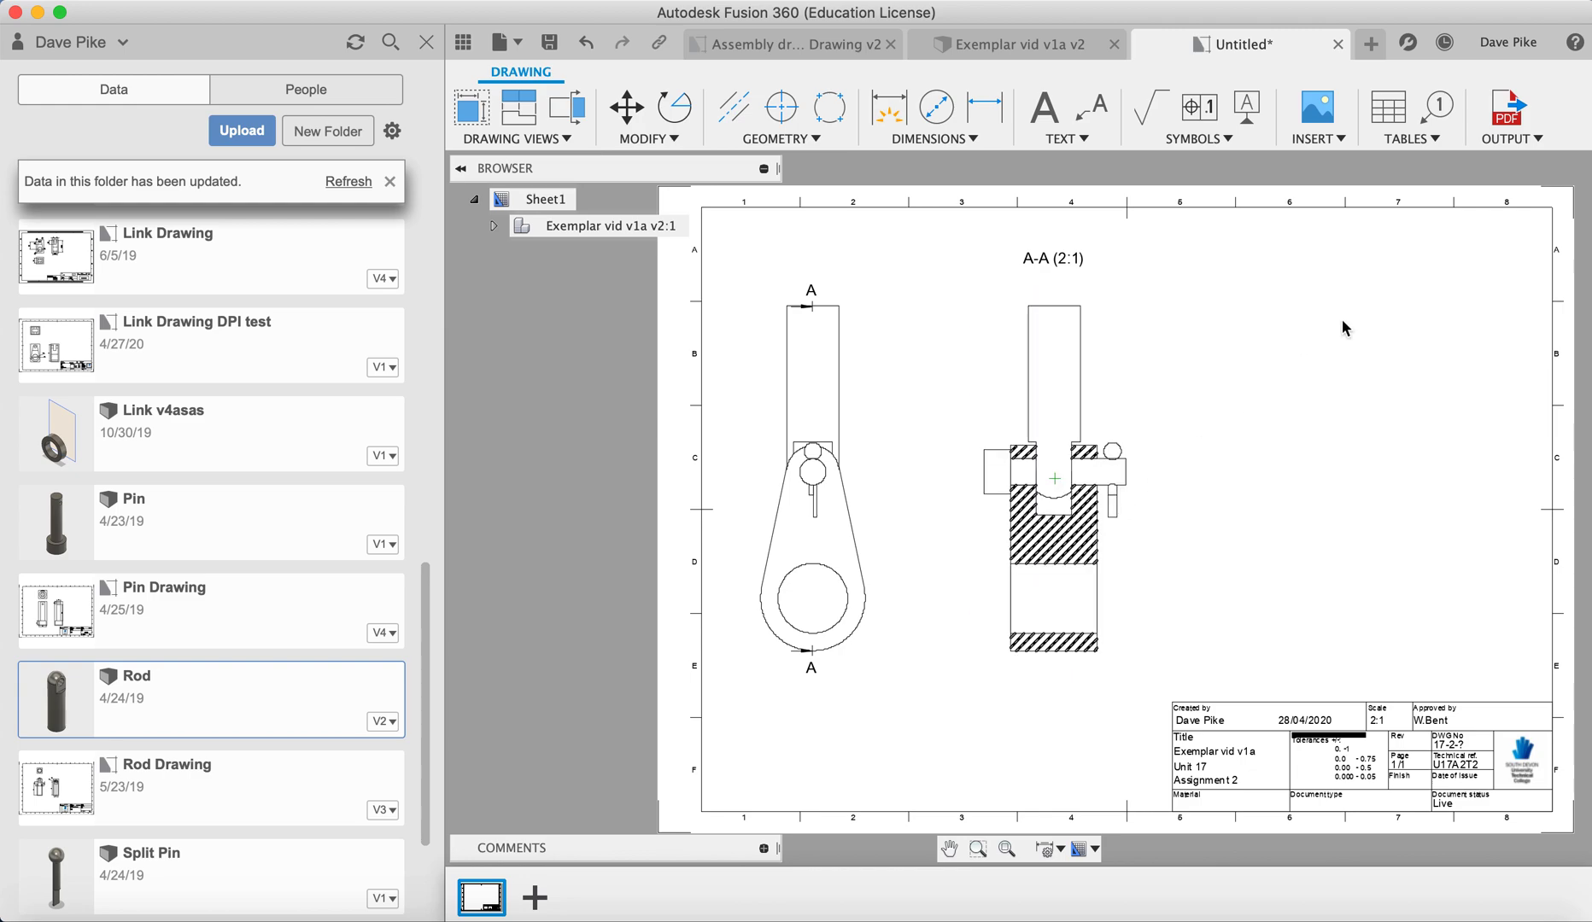
pyautogui.click(1424, 143)
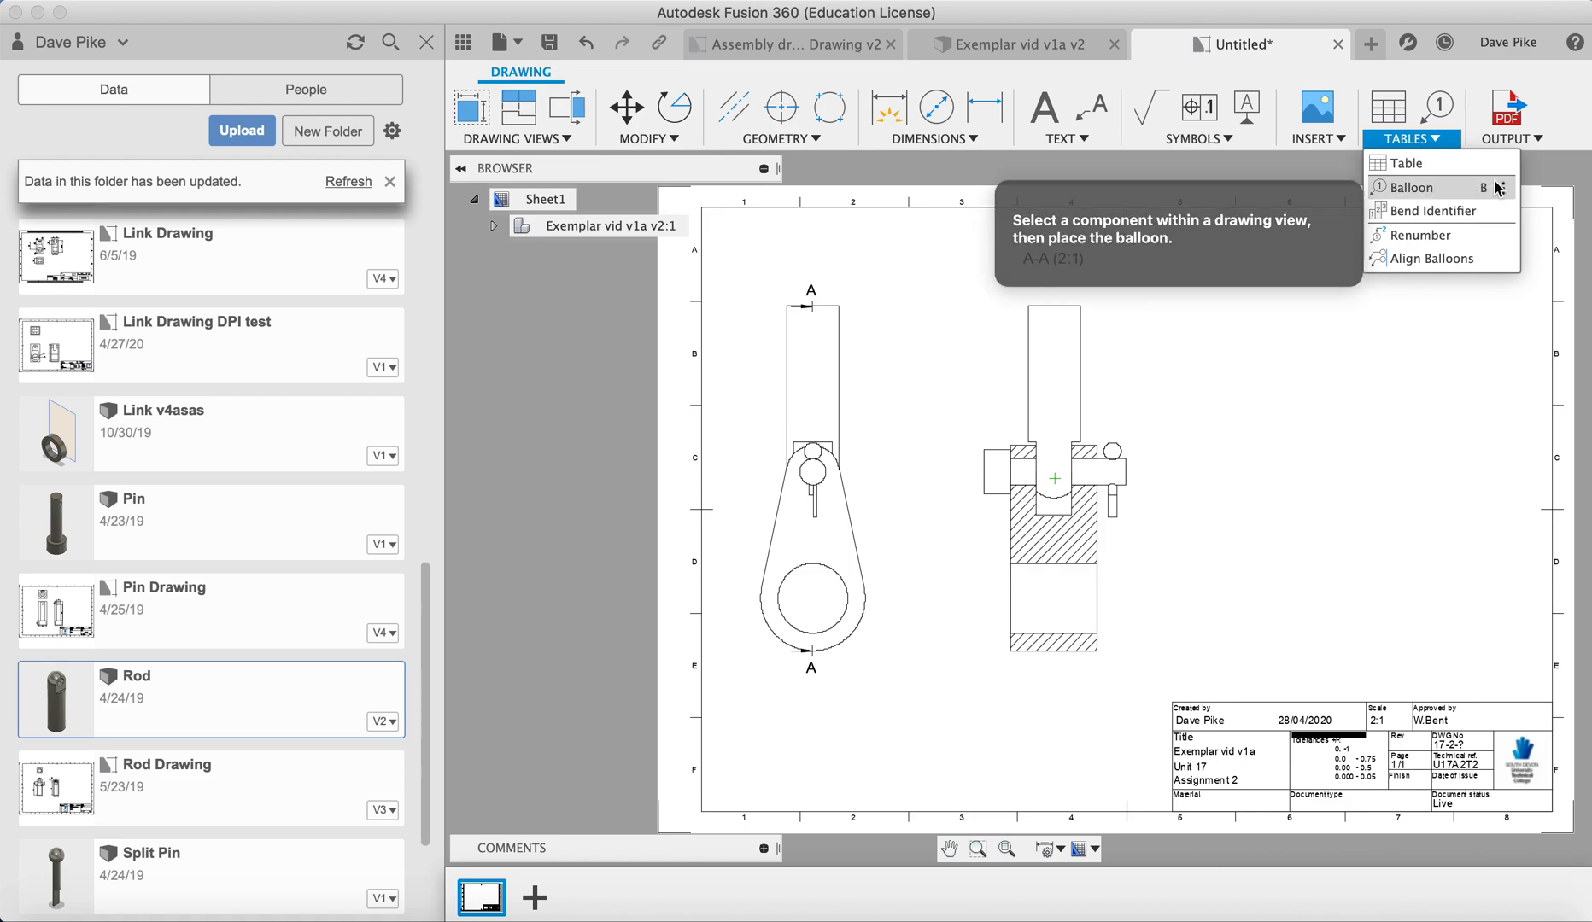
# Balloon section A-A: rod corner (2), small pin (4), pin's right end (3), hatched body (1)
pyautogui.click(1441, 189)
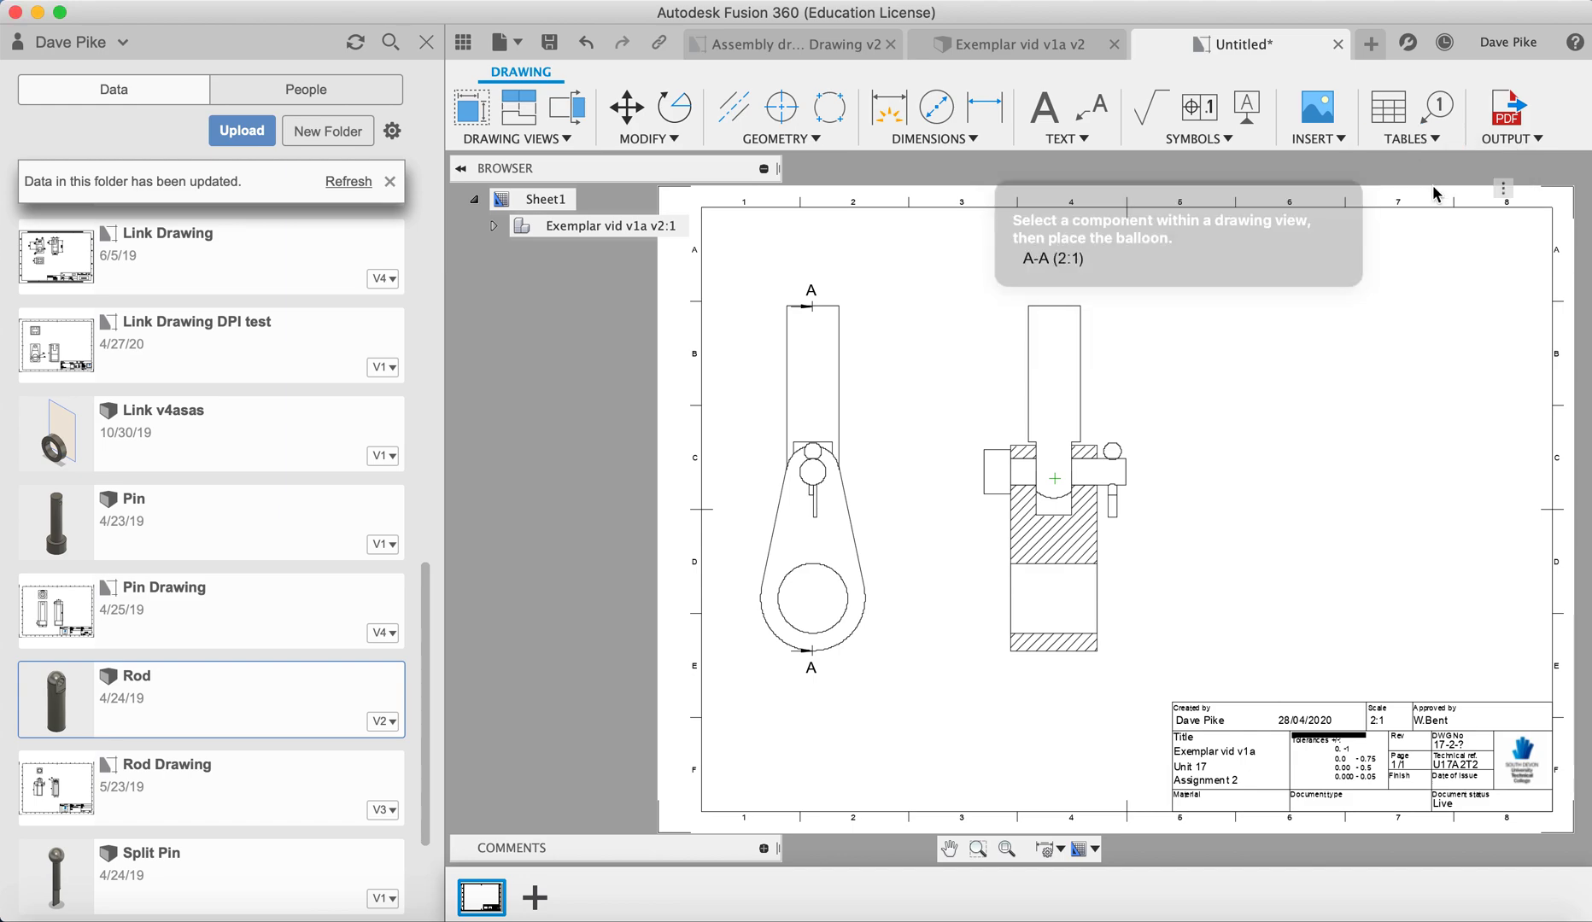
pyautogui.click(1082, 306)
pyautogui.click(1112, 274)
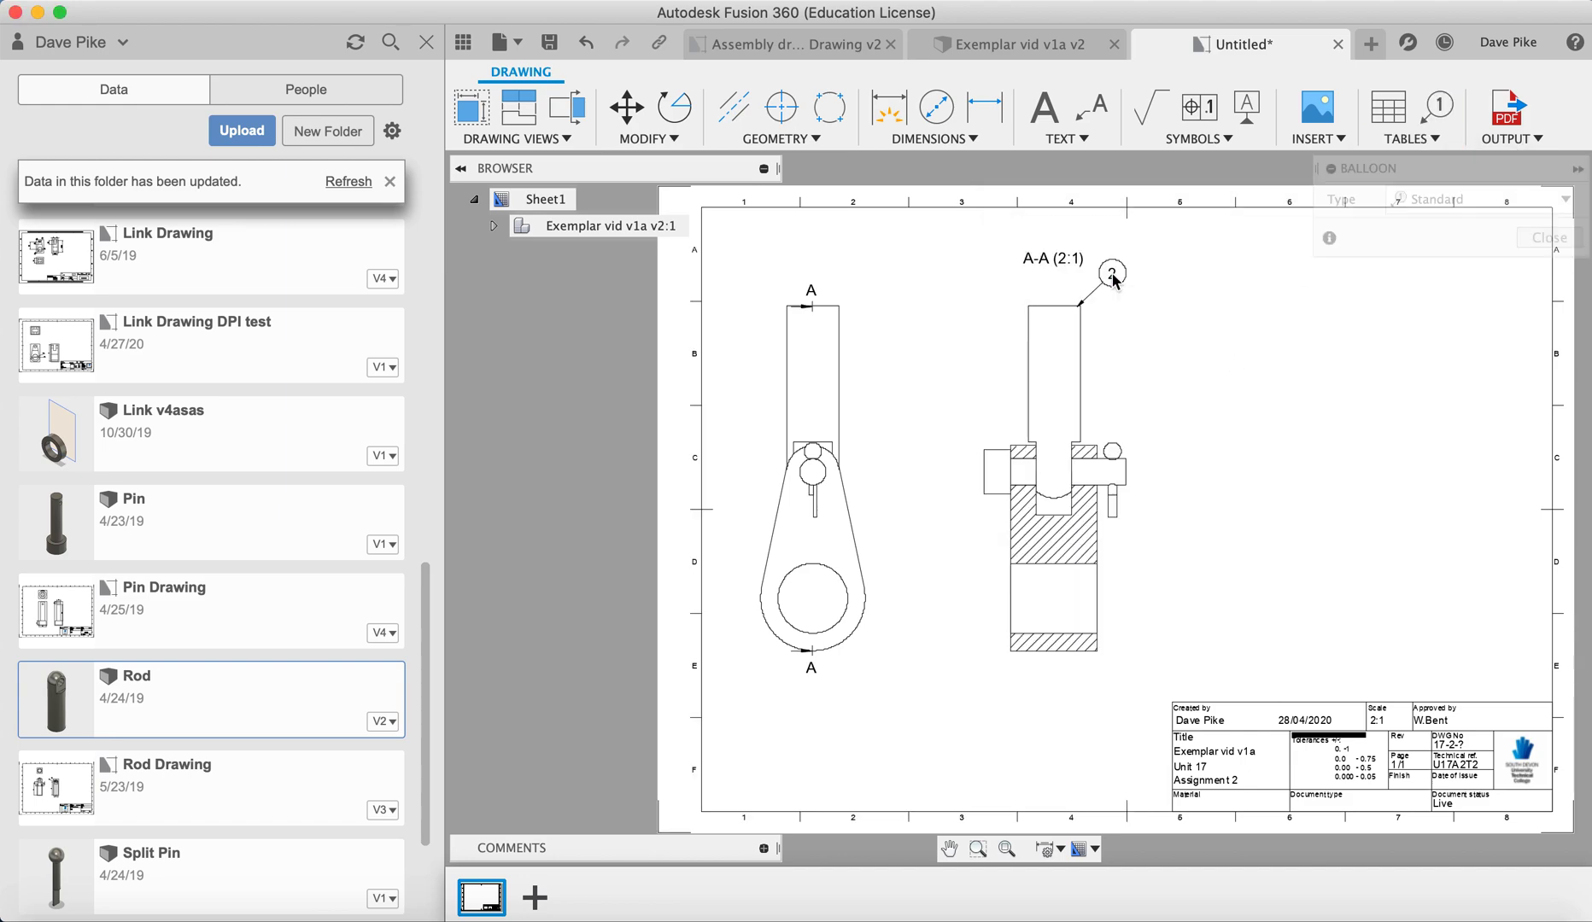
pyautogui.click(1116, 440)
pyautogui.click(1142, 405)
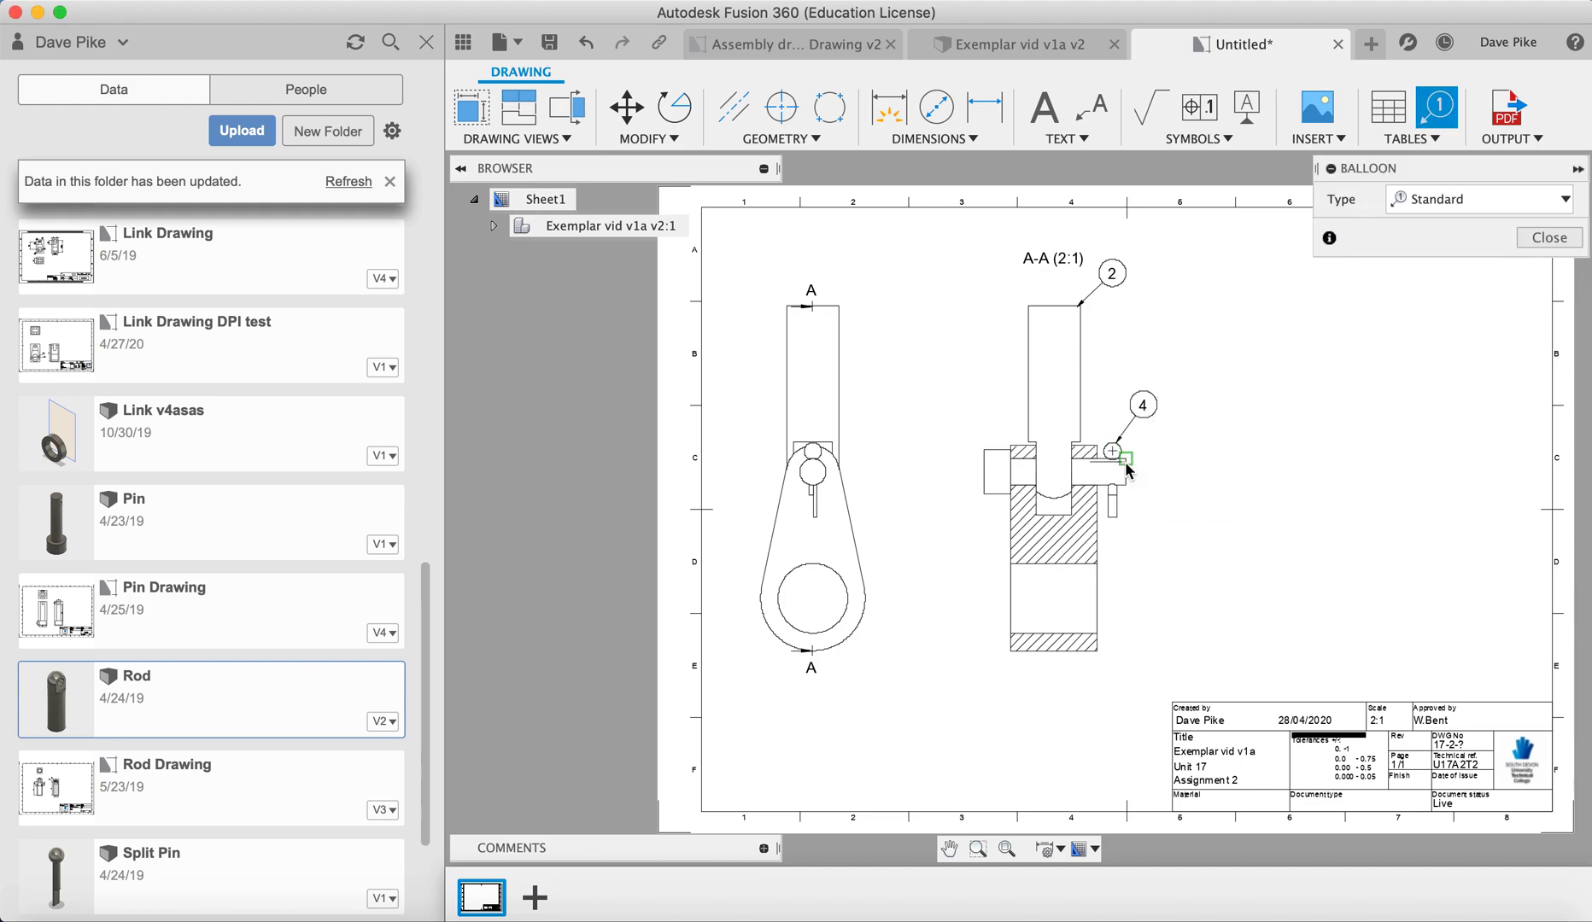
pyautogui.click(1166, 464)
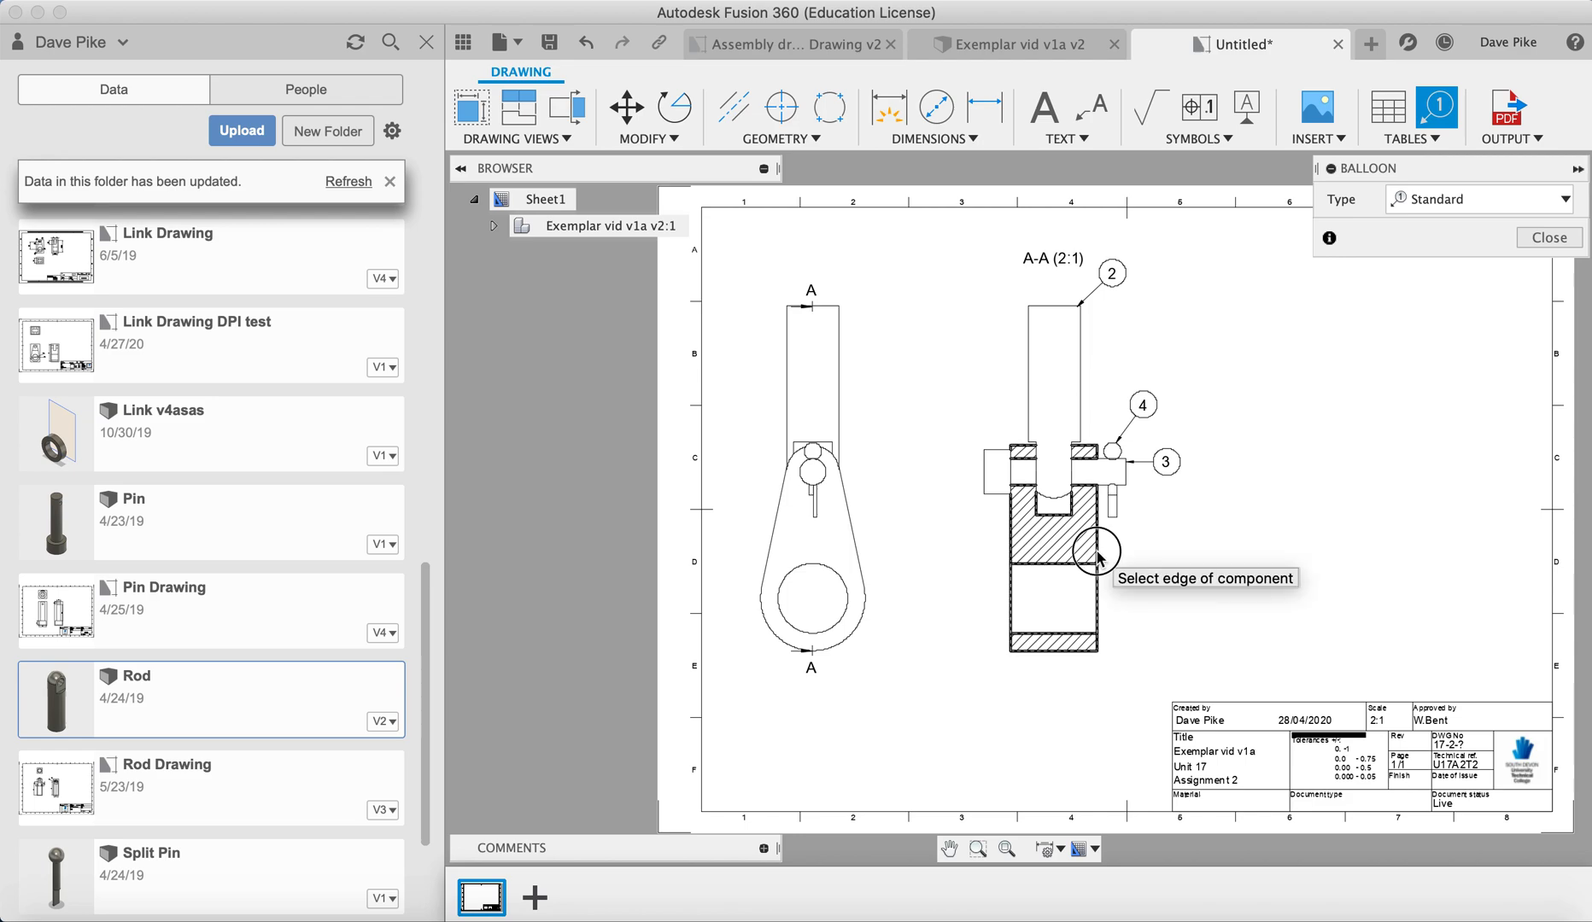
pyautogui.click(1141, 553)
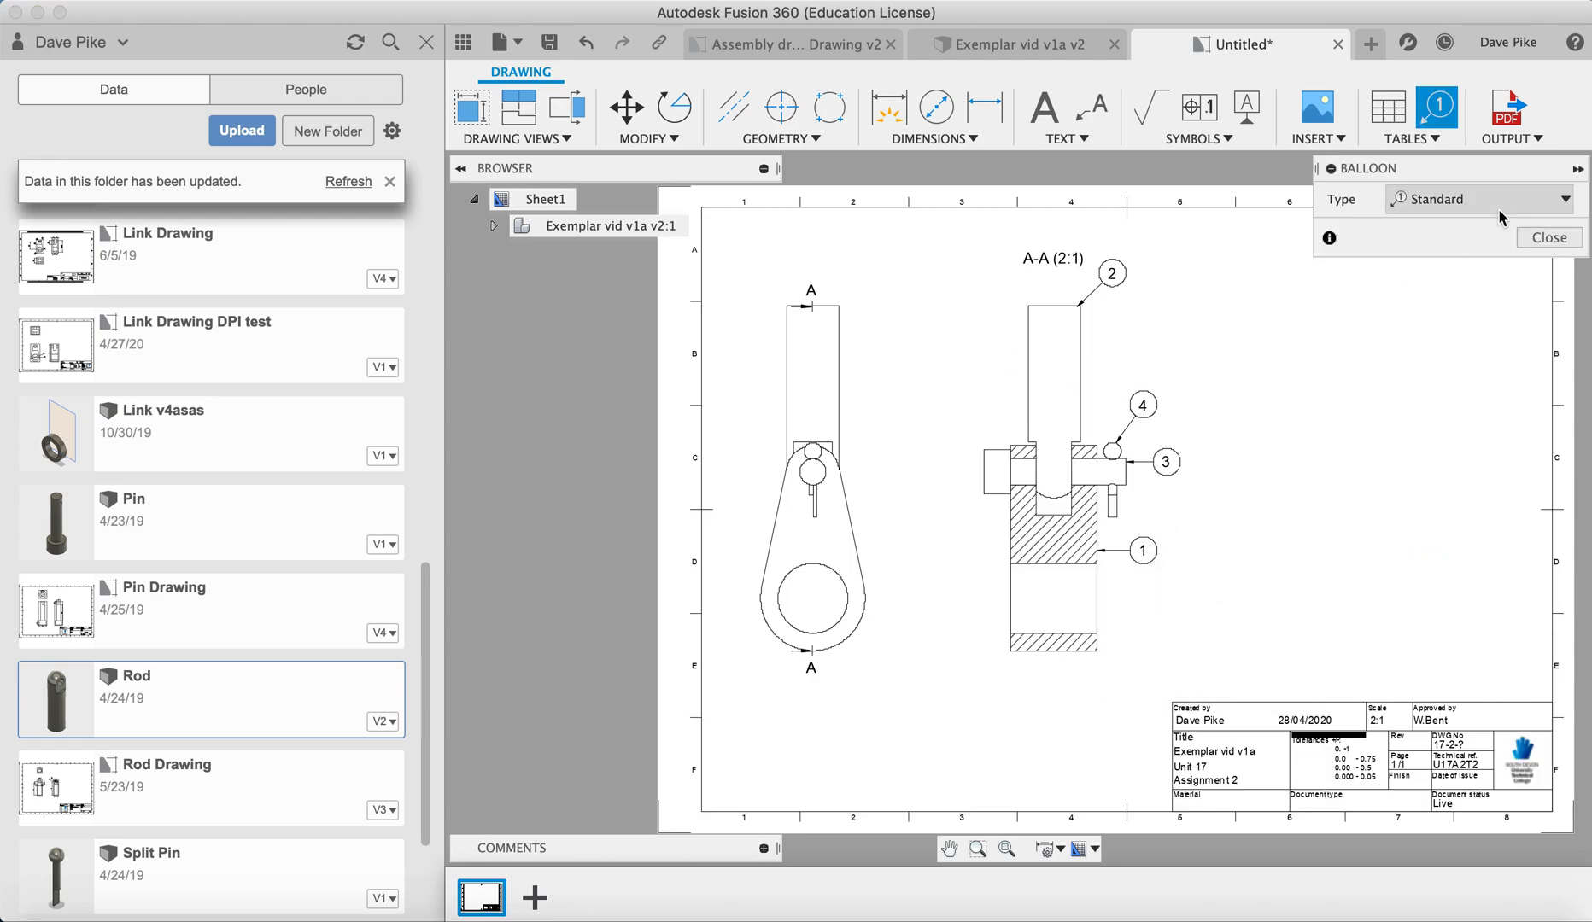
pyautogui.click(1535, 244)
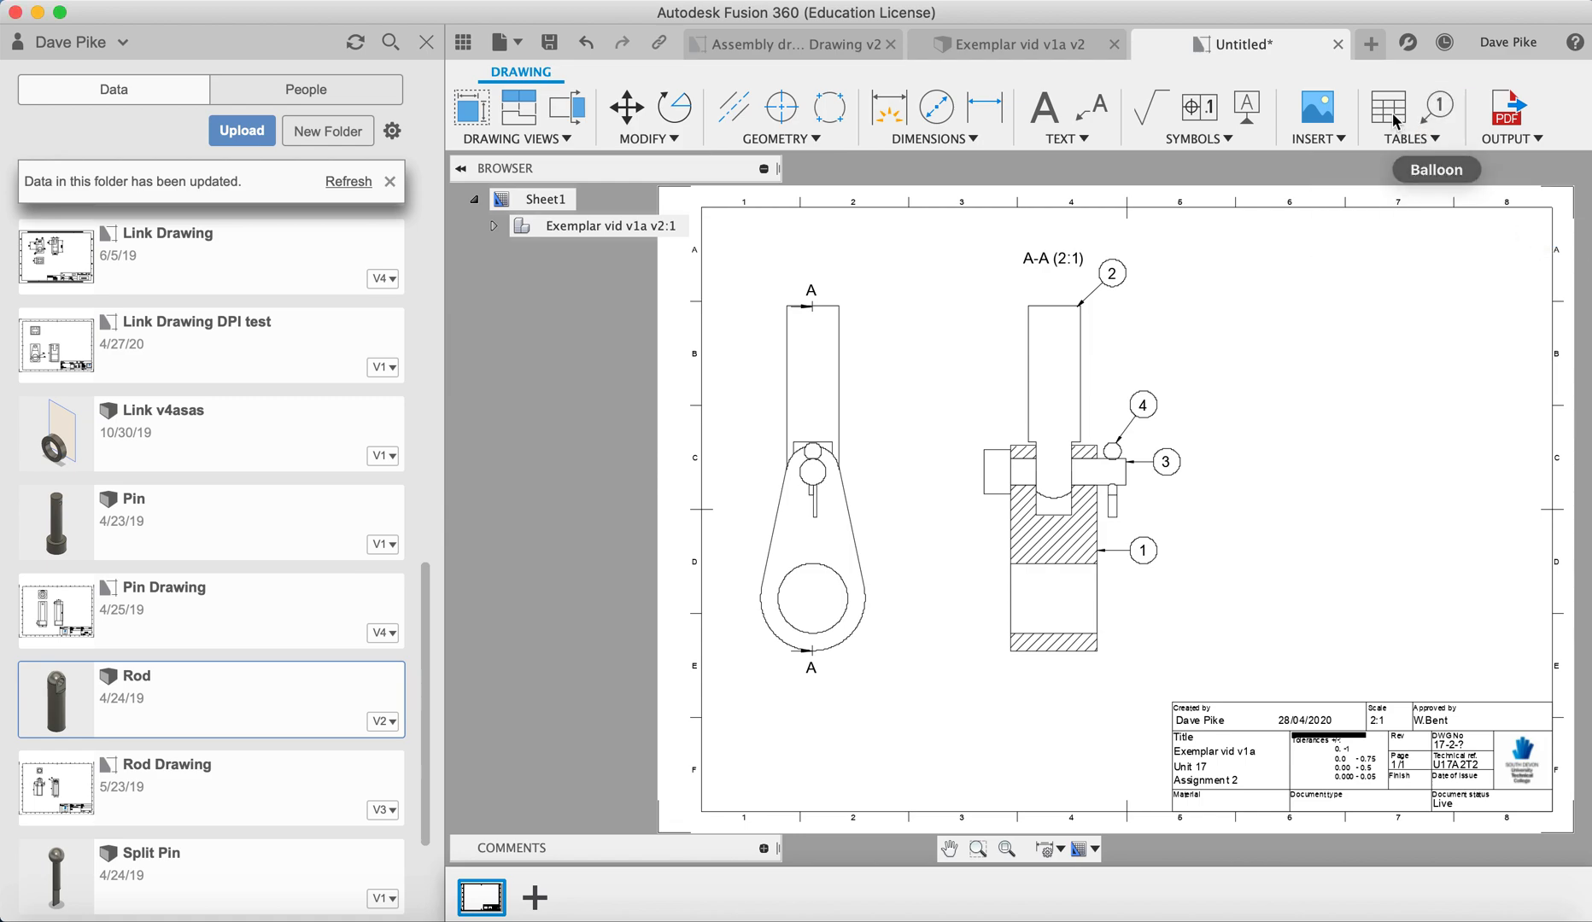
# Place the Parts List table at the sheet's top-right corner
pyautogui.click(1388, 109)
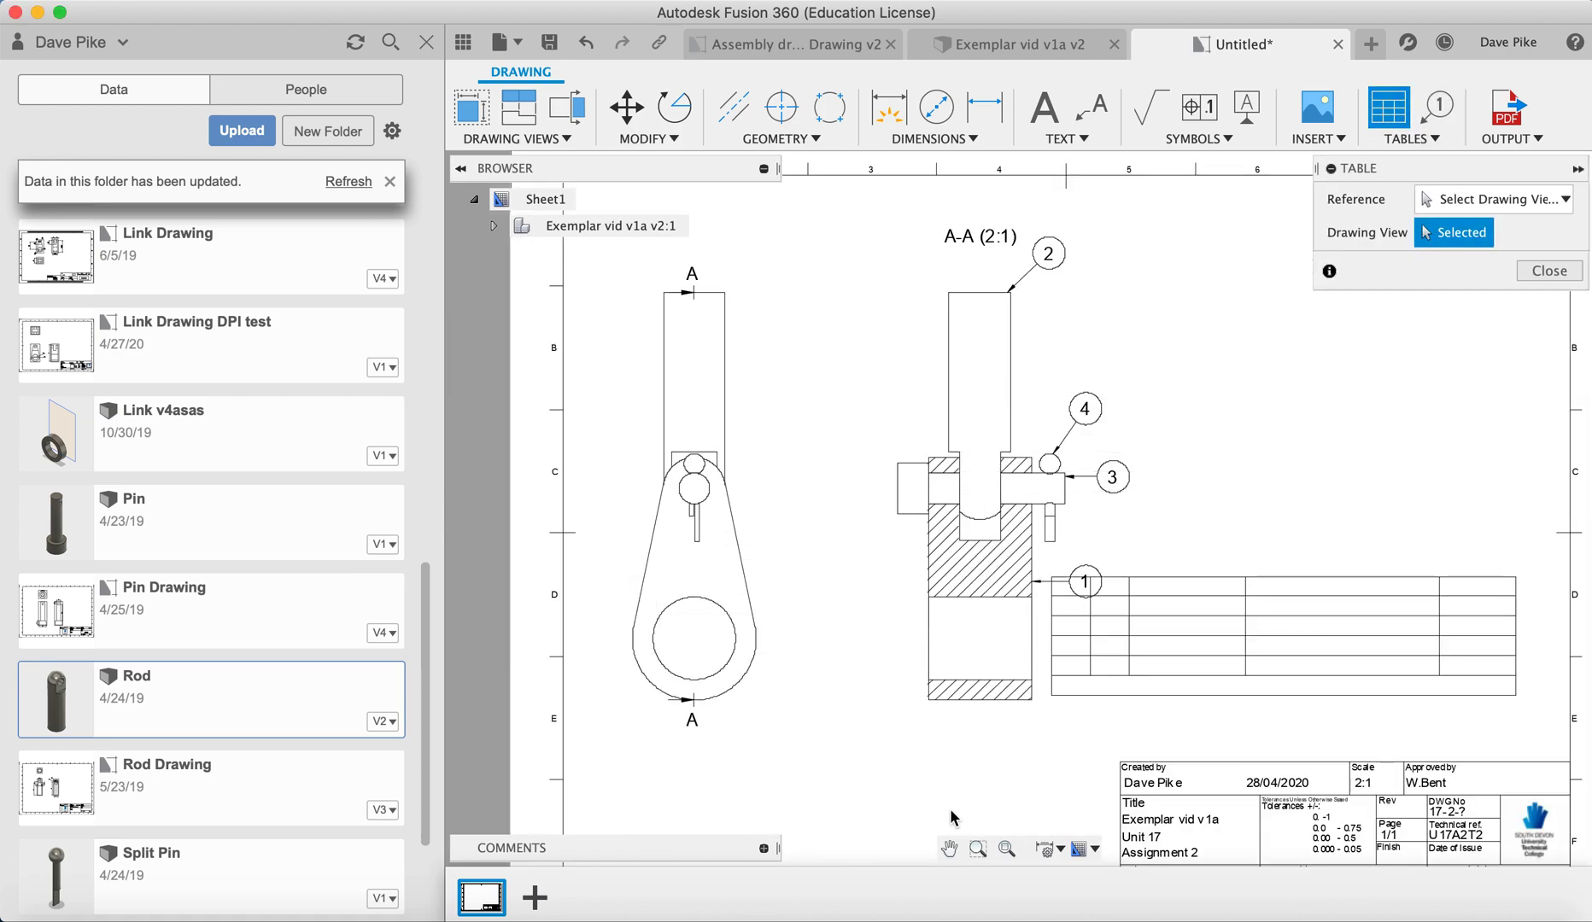
pyautogui.click(949, 848)
pyautogui.moveTo(1237, 490)
pyautogui.mouseDown()
pyautogui.moveTo(992, 653)
pyautogui.moveTo(1045, 323)
pyautogui.mouseUp()
pyautogui.press('Escape')
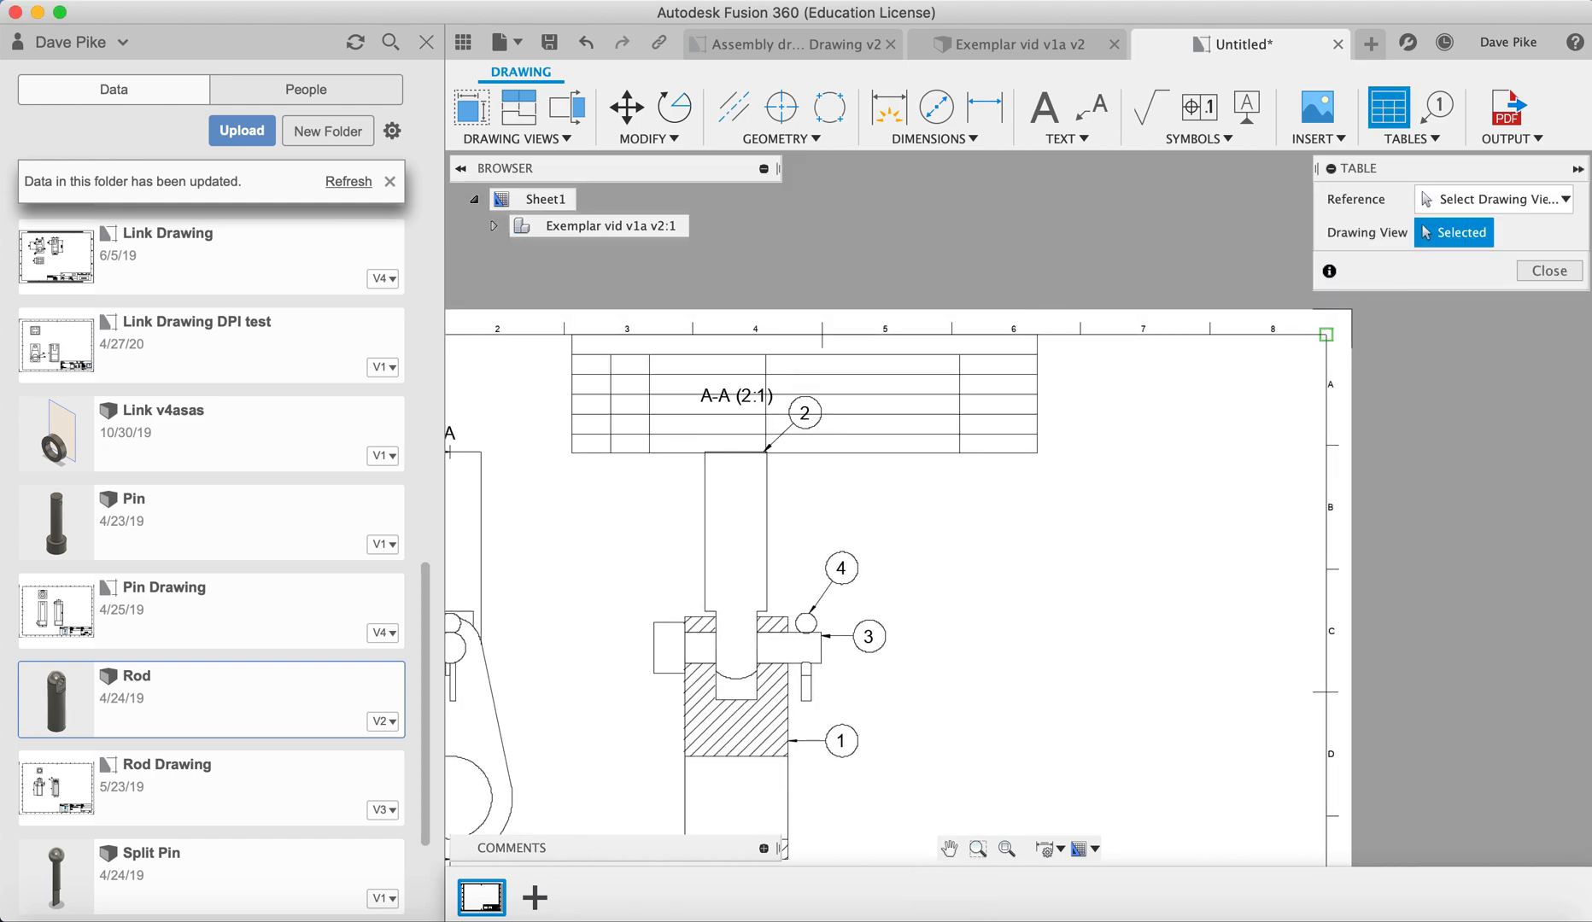
pyautogui.click(1325, 340)
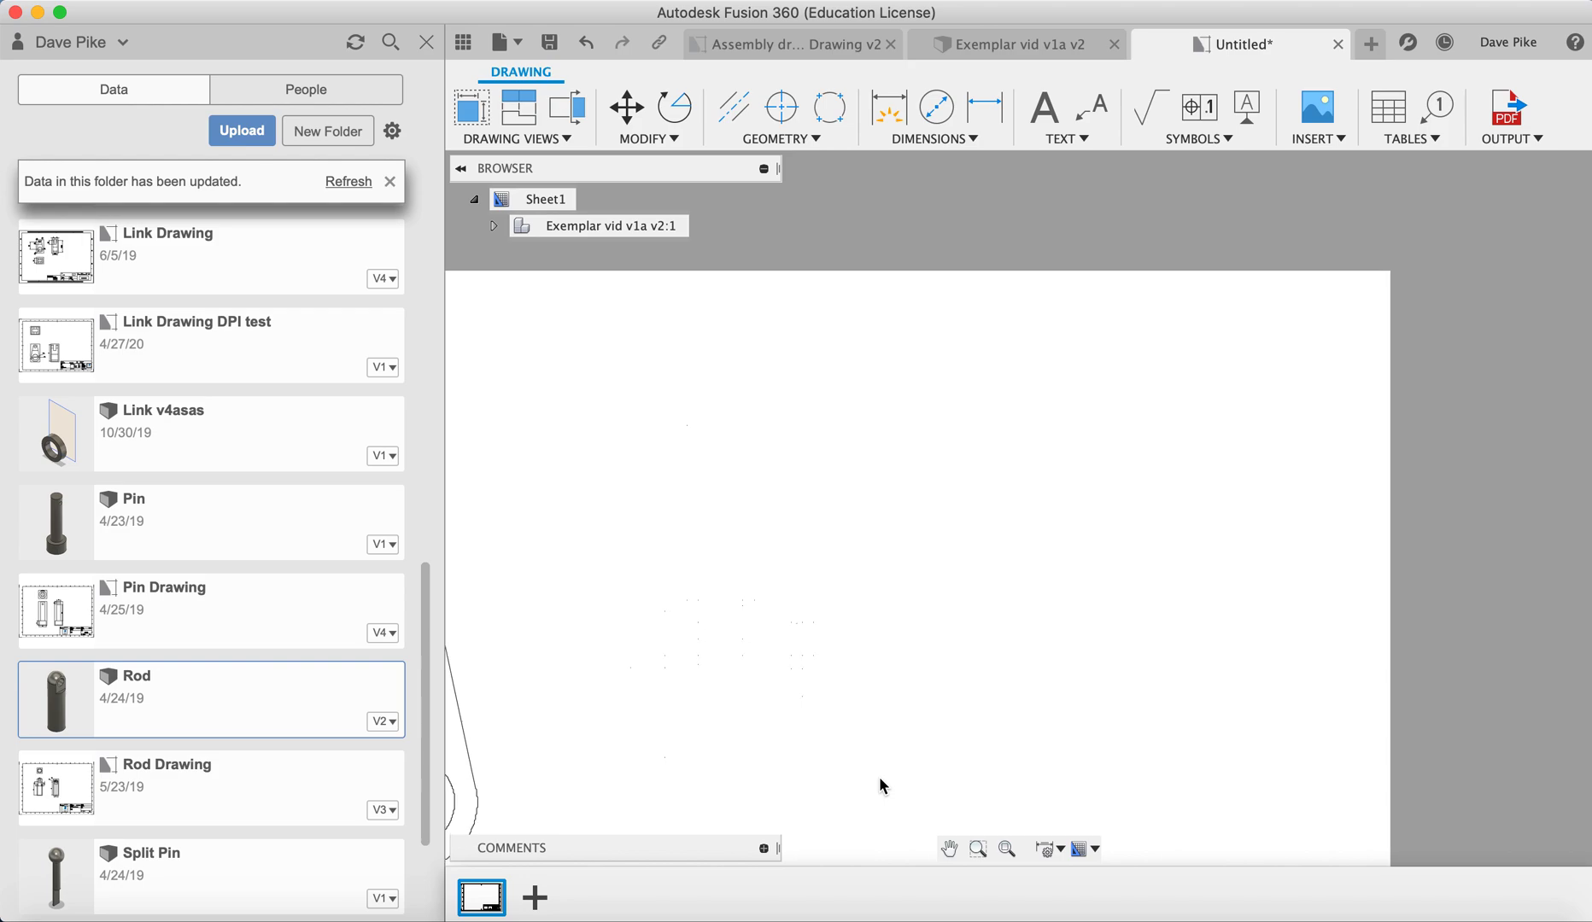
pyautogui.click(949, 848)
pyautogui.moveTo(914, 649); pyautogui.dragTo(1059, 358)
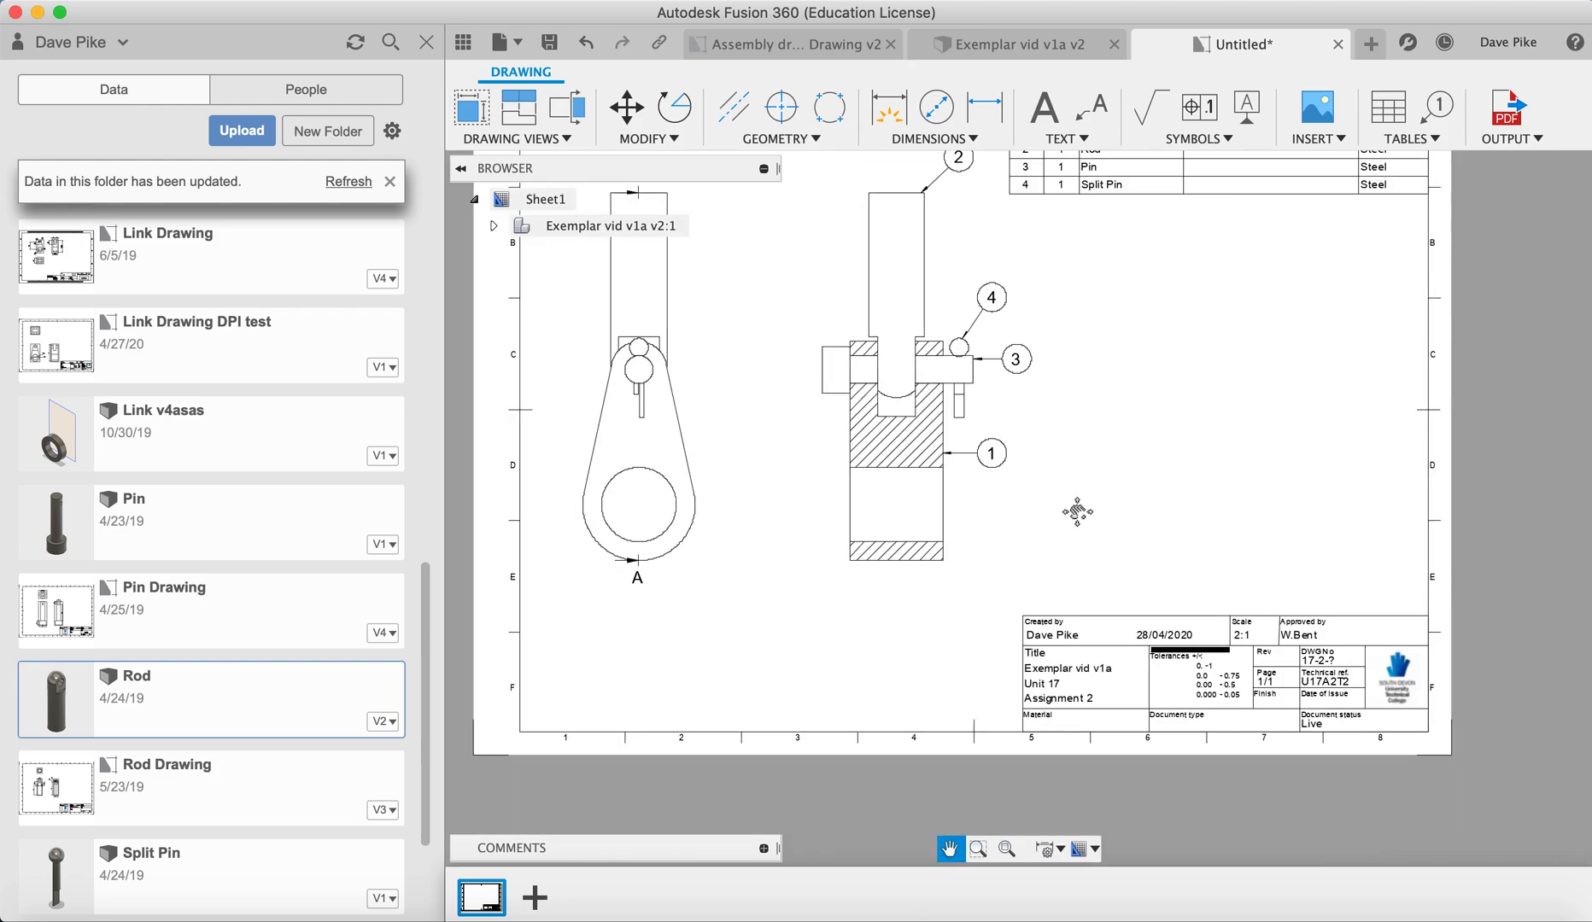
pyautogui.press('Escape')
pyautogui.click(1163, 627)
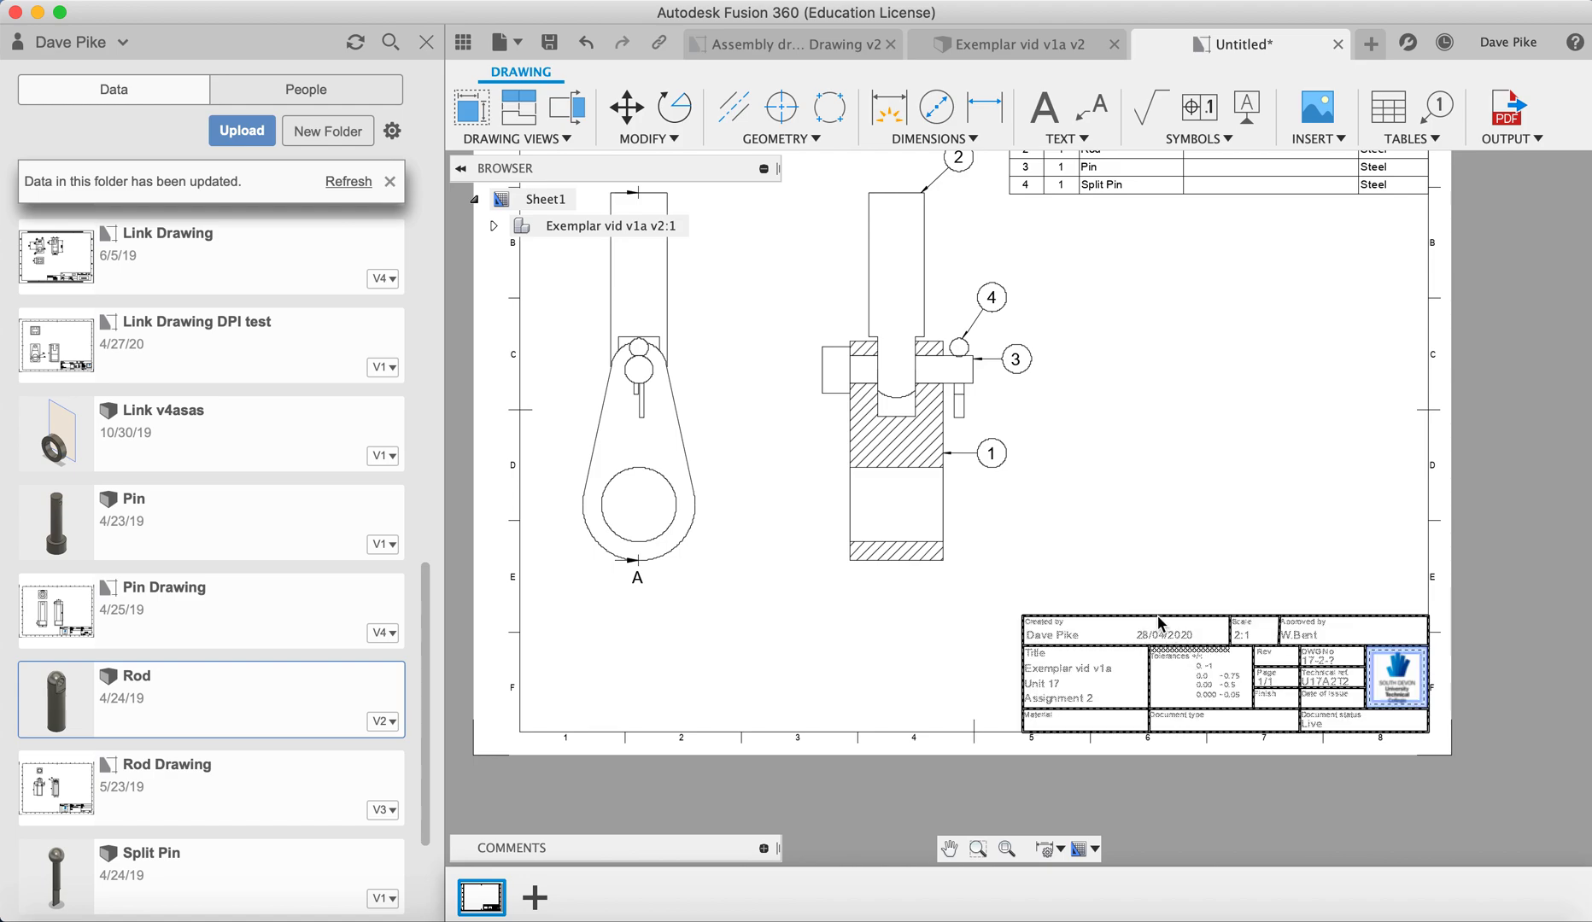
pyautogui.doubleClick(1160, 623)
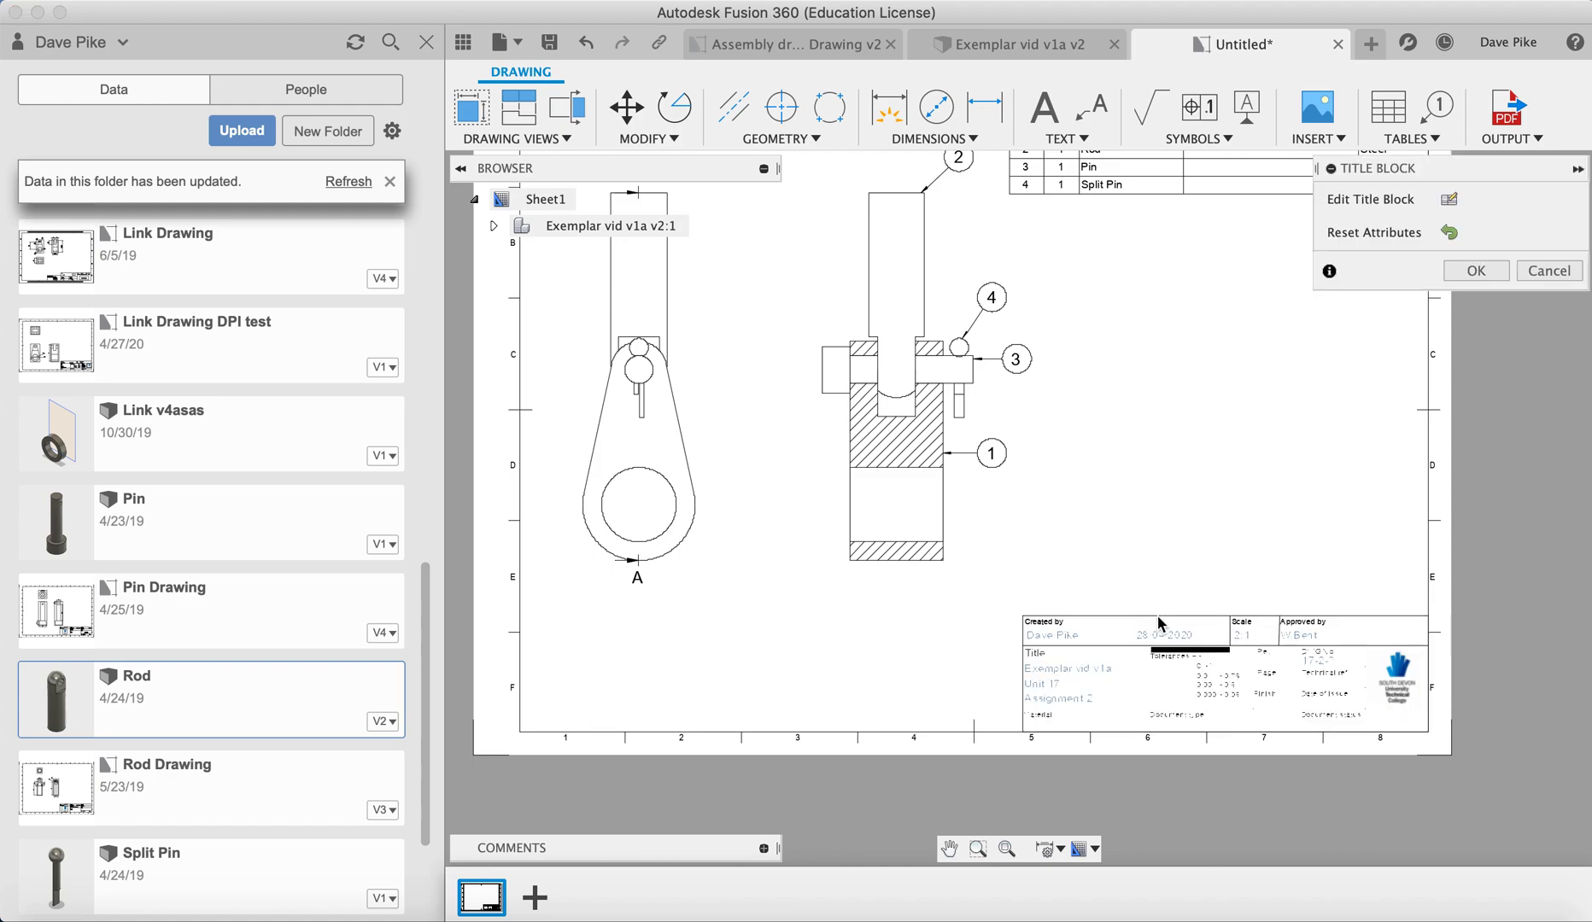
pyautogui.click(1449, 202)
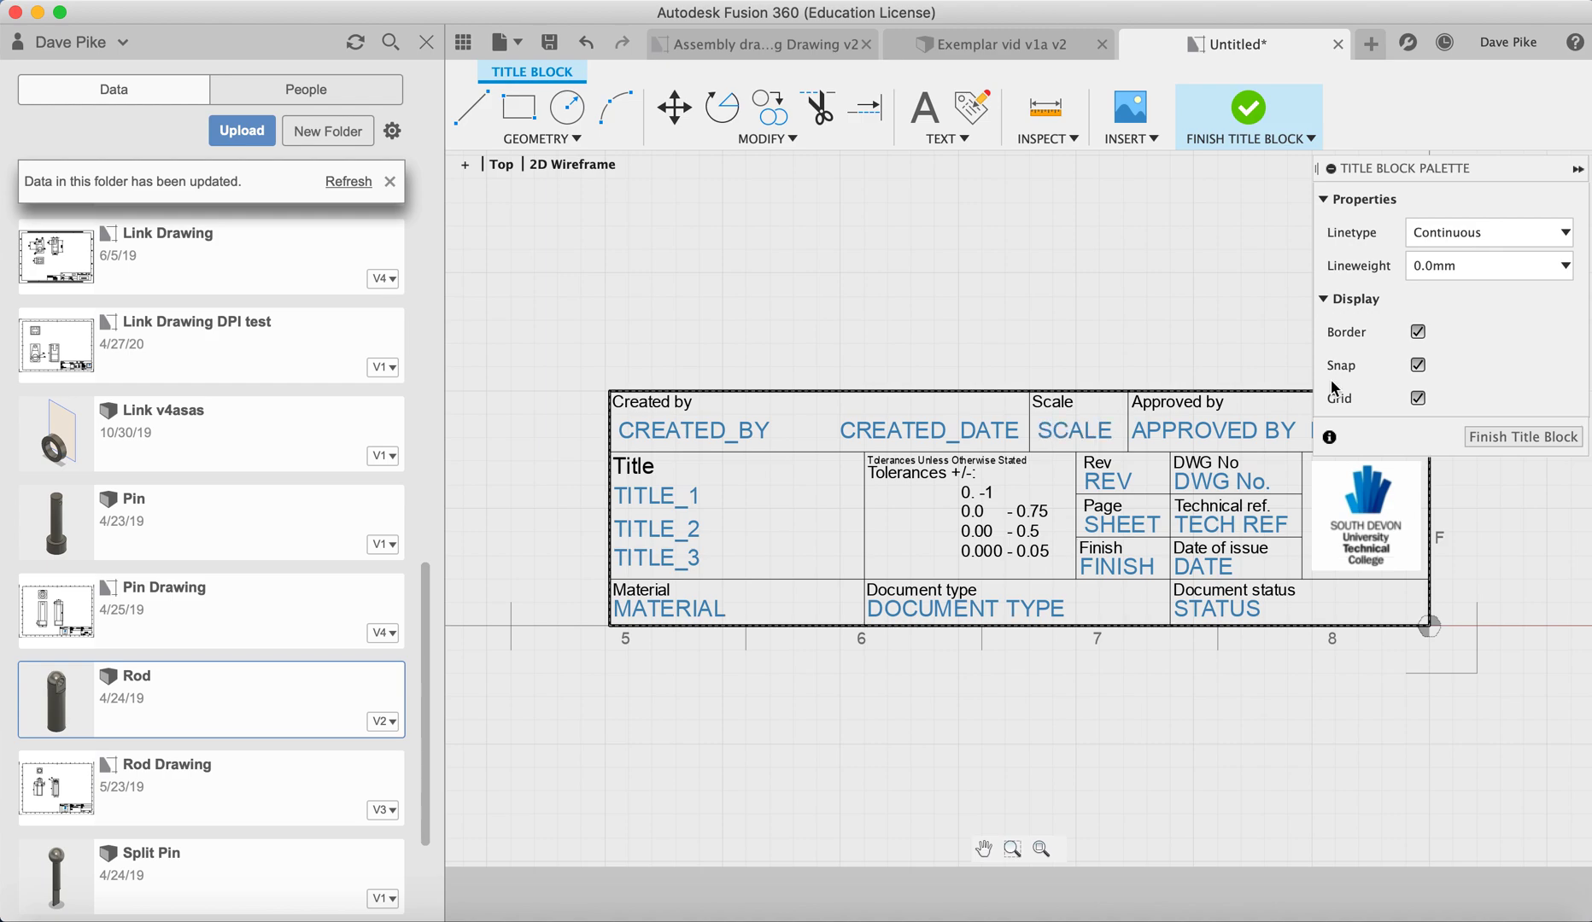
pyautogui.click(1506, 445)
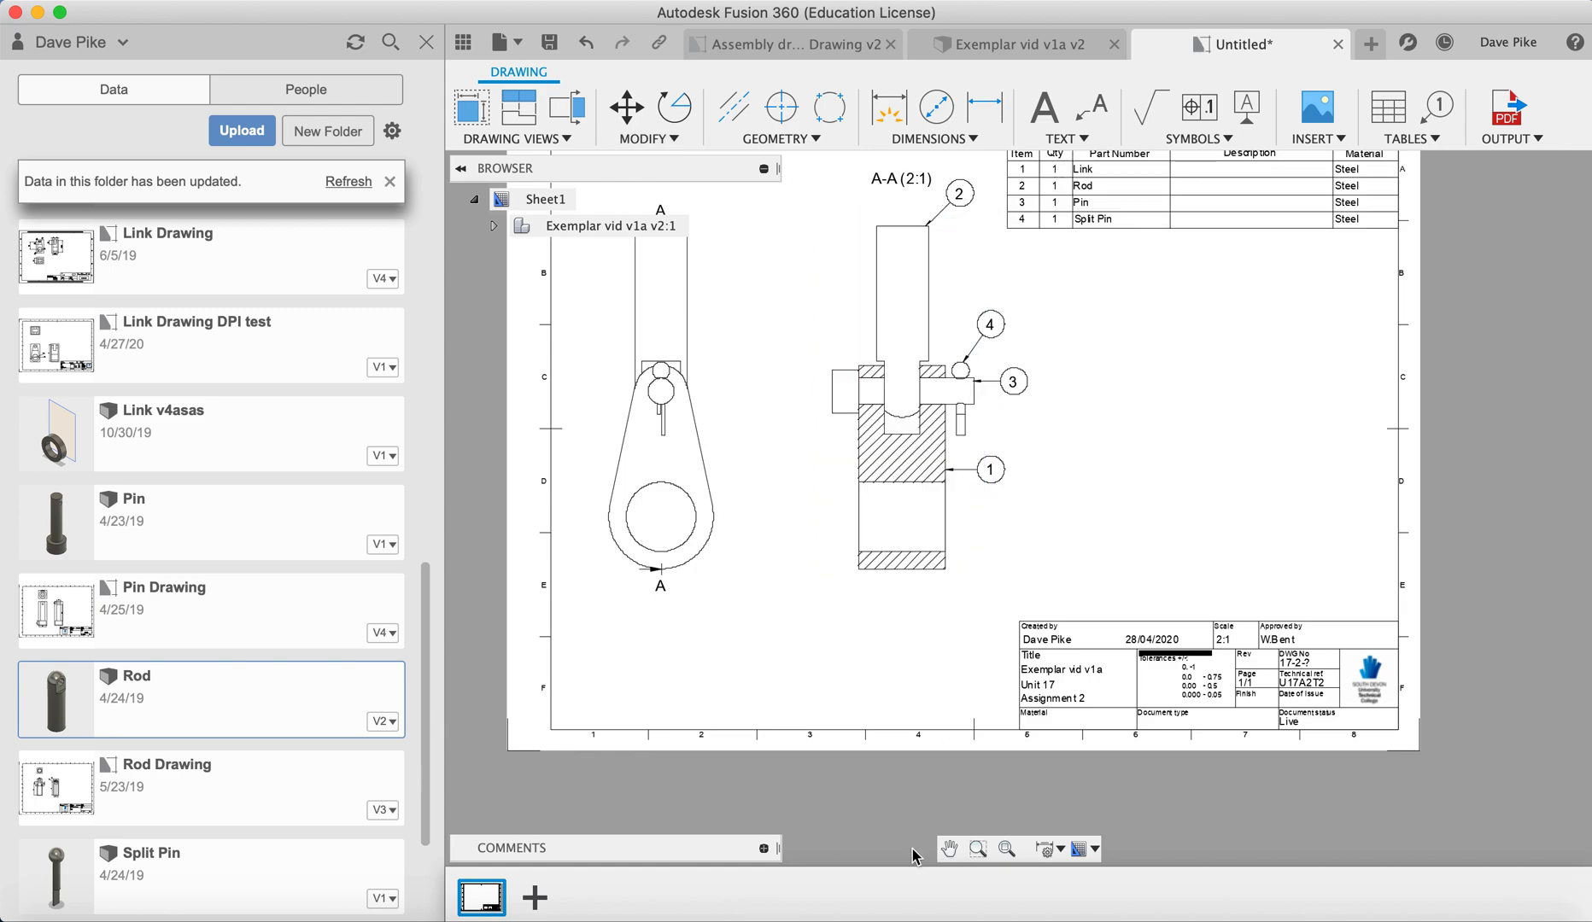
# Append ' s' to the drawing name and save it as 'Exemplar vid v1a Drawing s' in Unit 16 Ass 5 Link
pyautogui.click(949, 848)
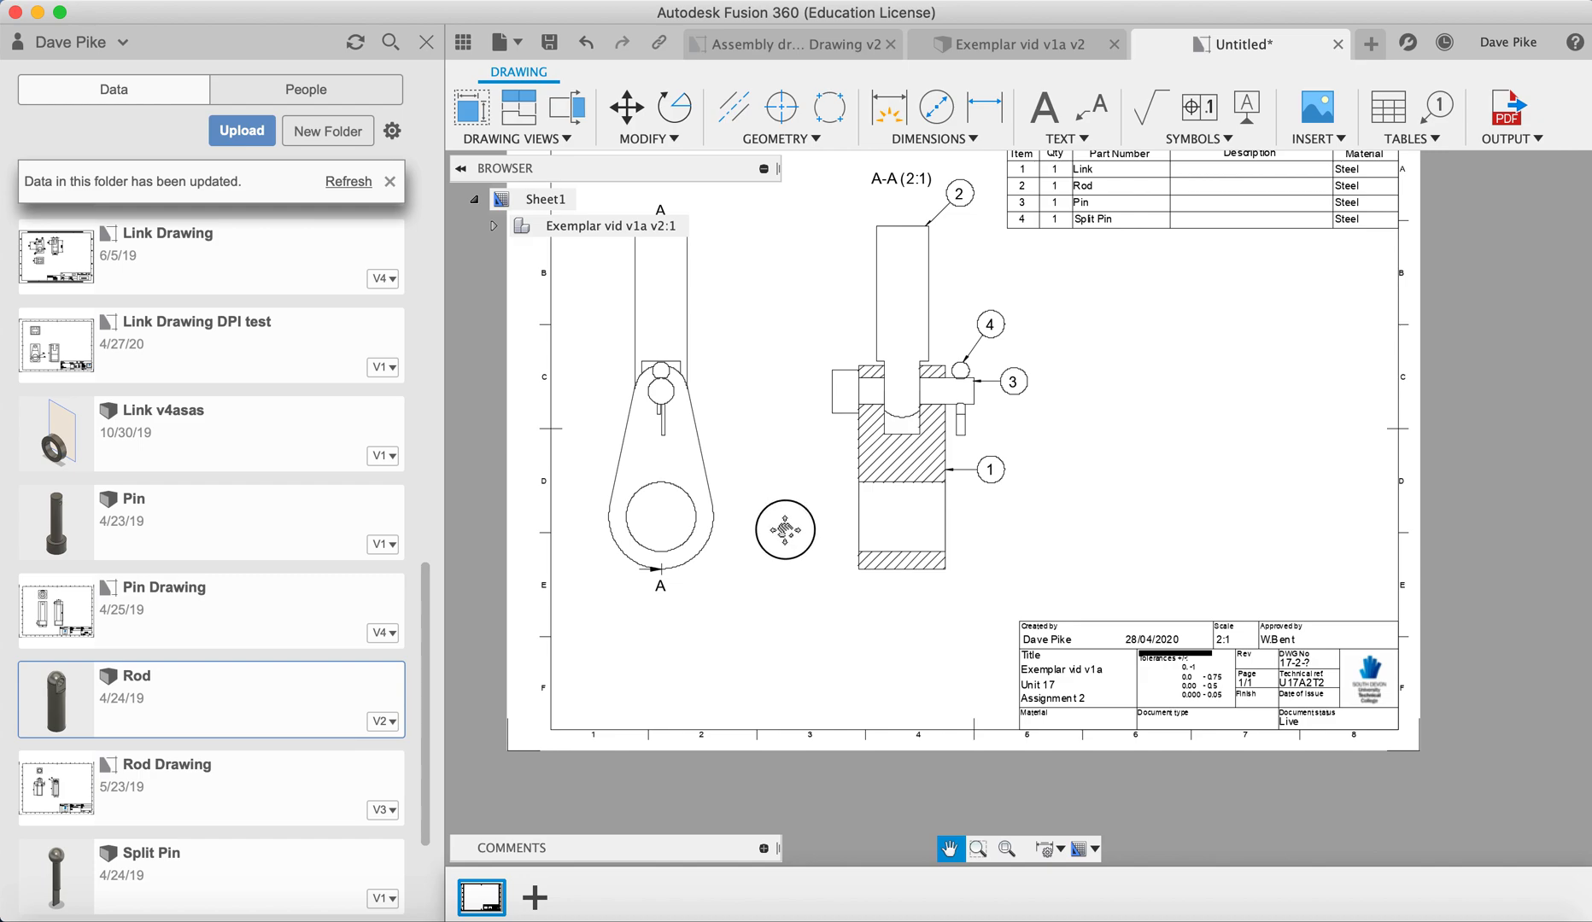
pyautogui.moveTo(785, 530); pyautogui.dragTo(847, 636)
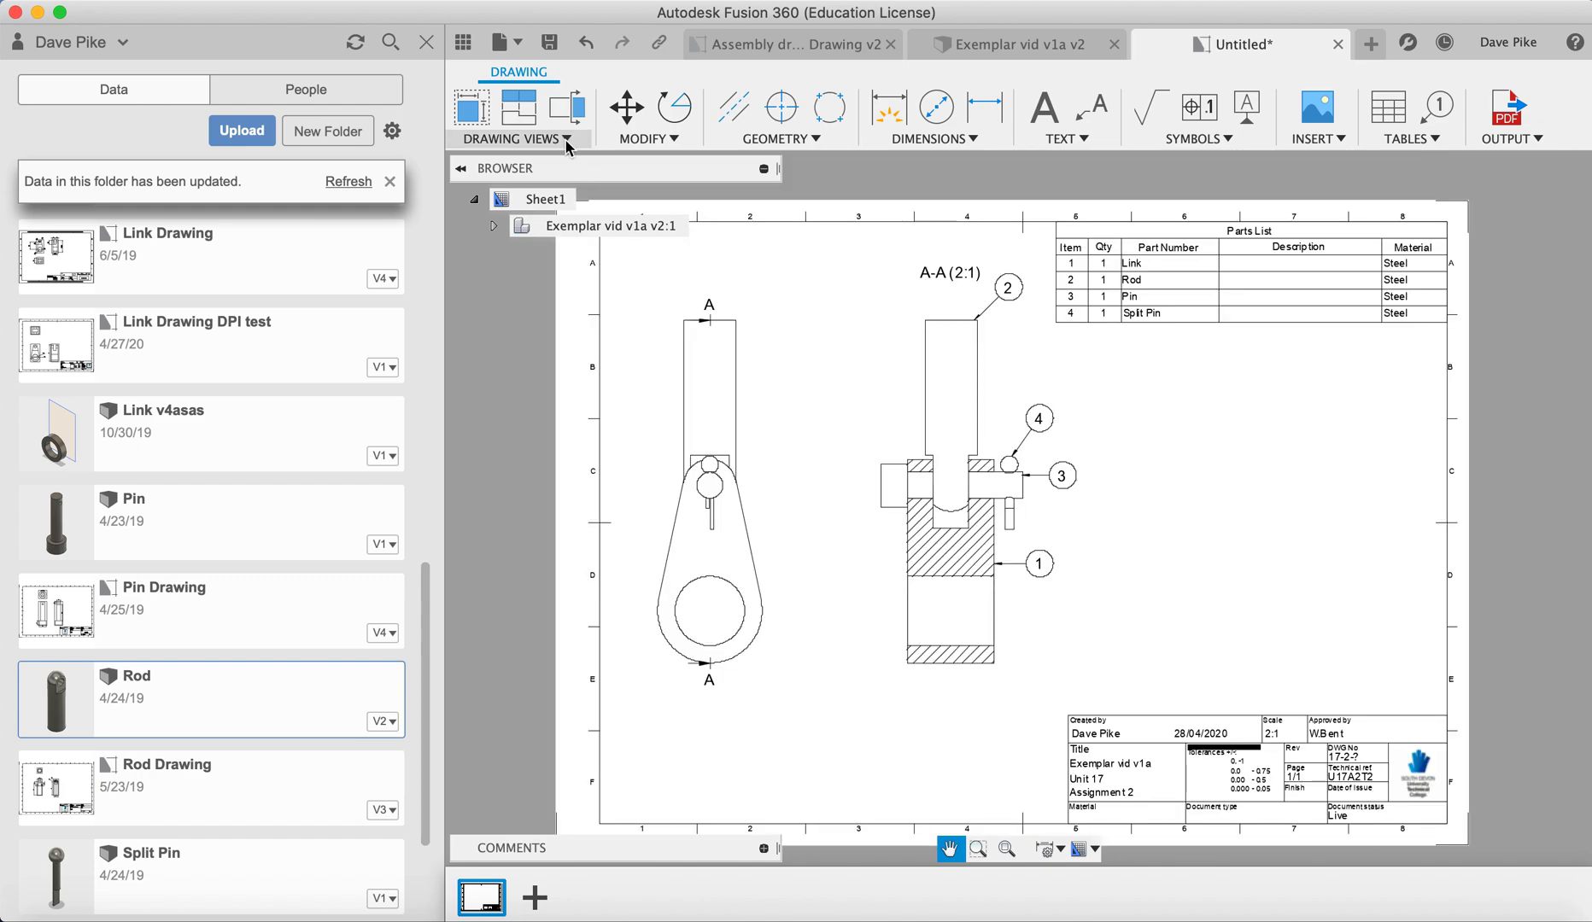
pyautogui.click(504, 43)
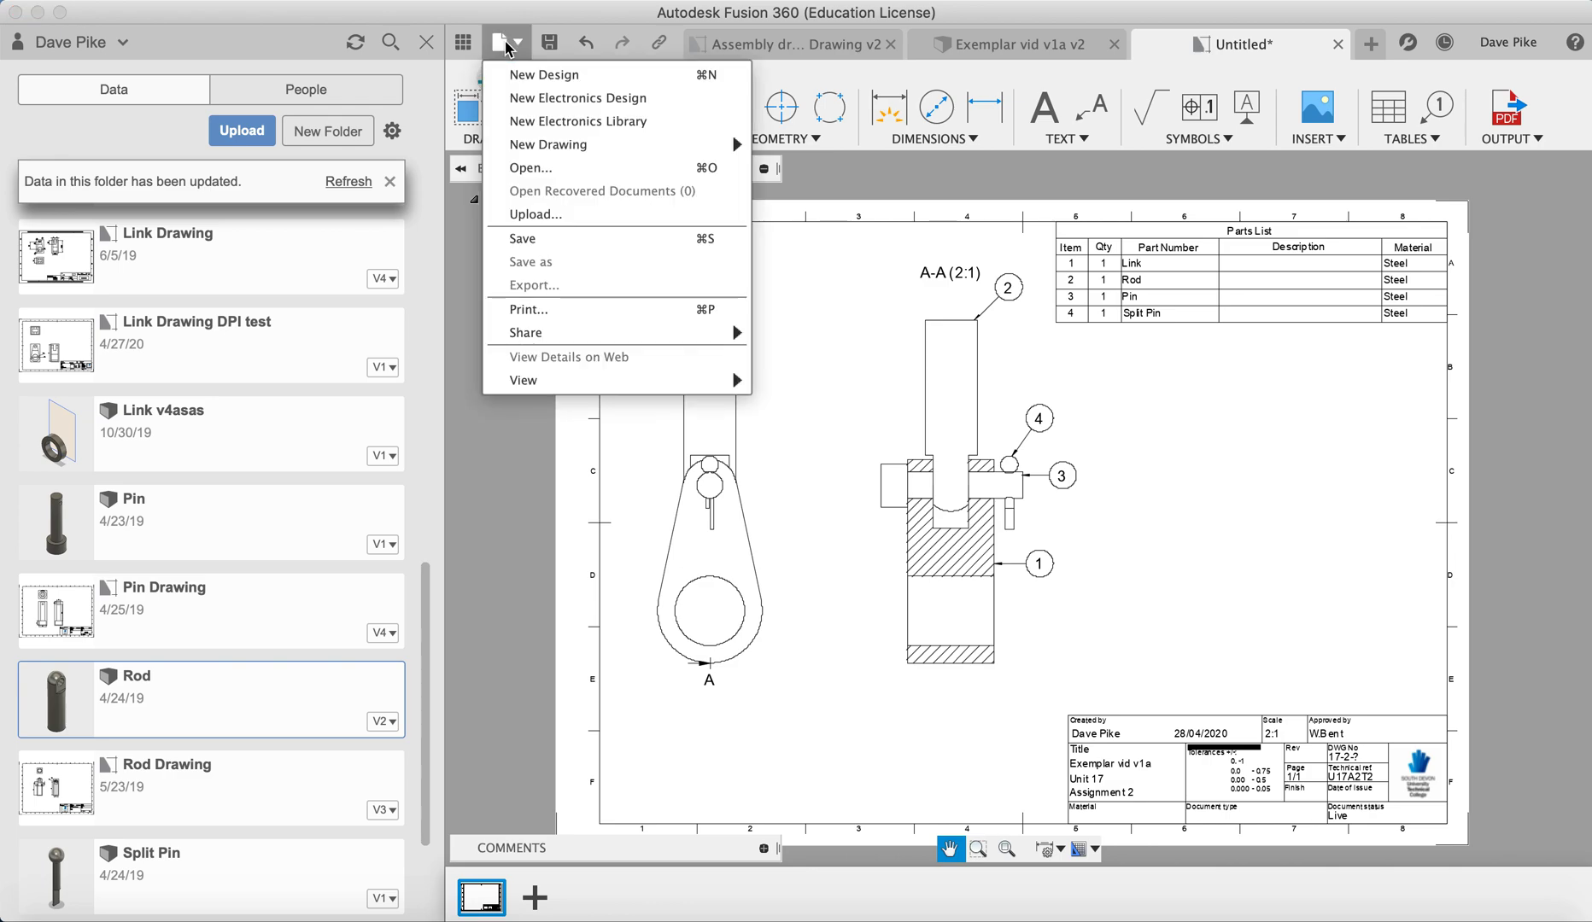
pyautogui.click(540, 238)
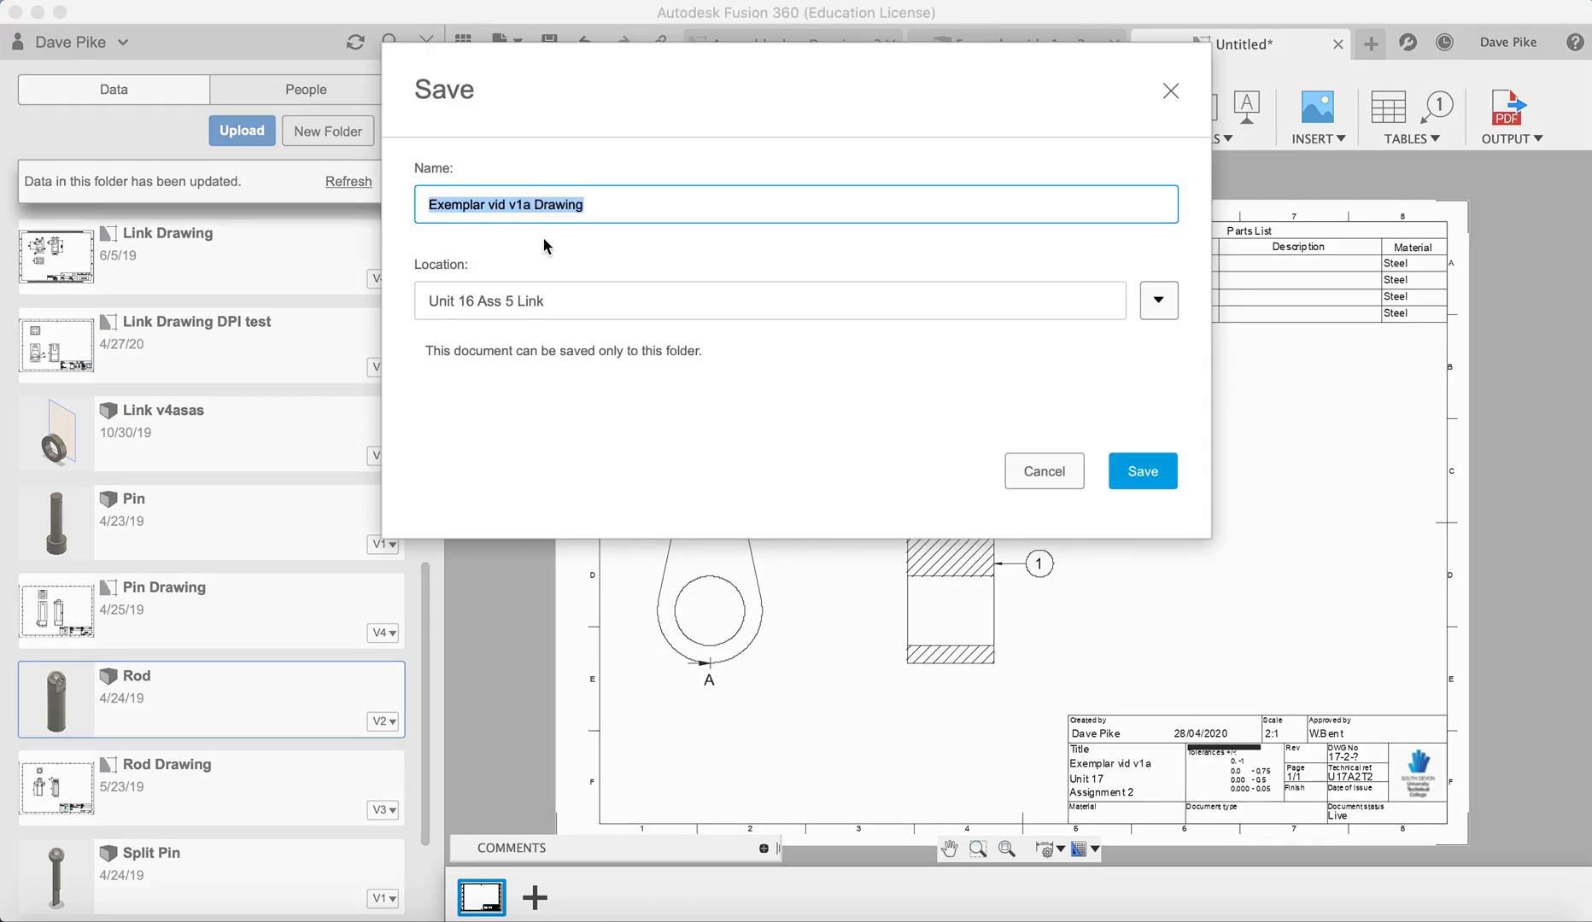
pyautogui.click(528, 207)
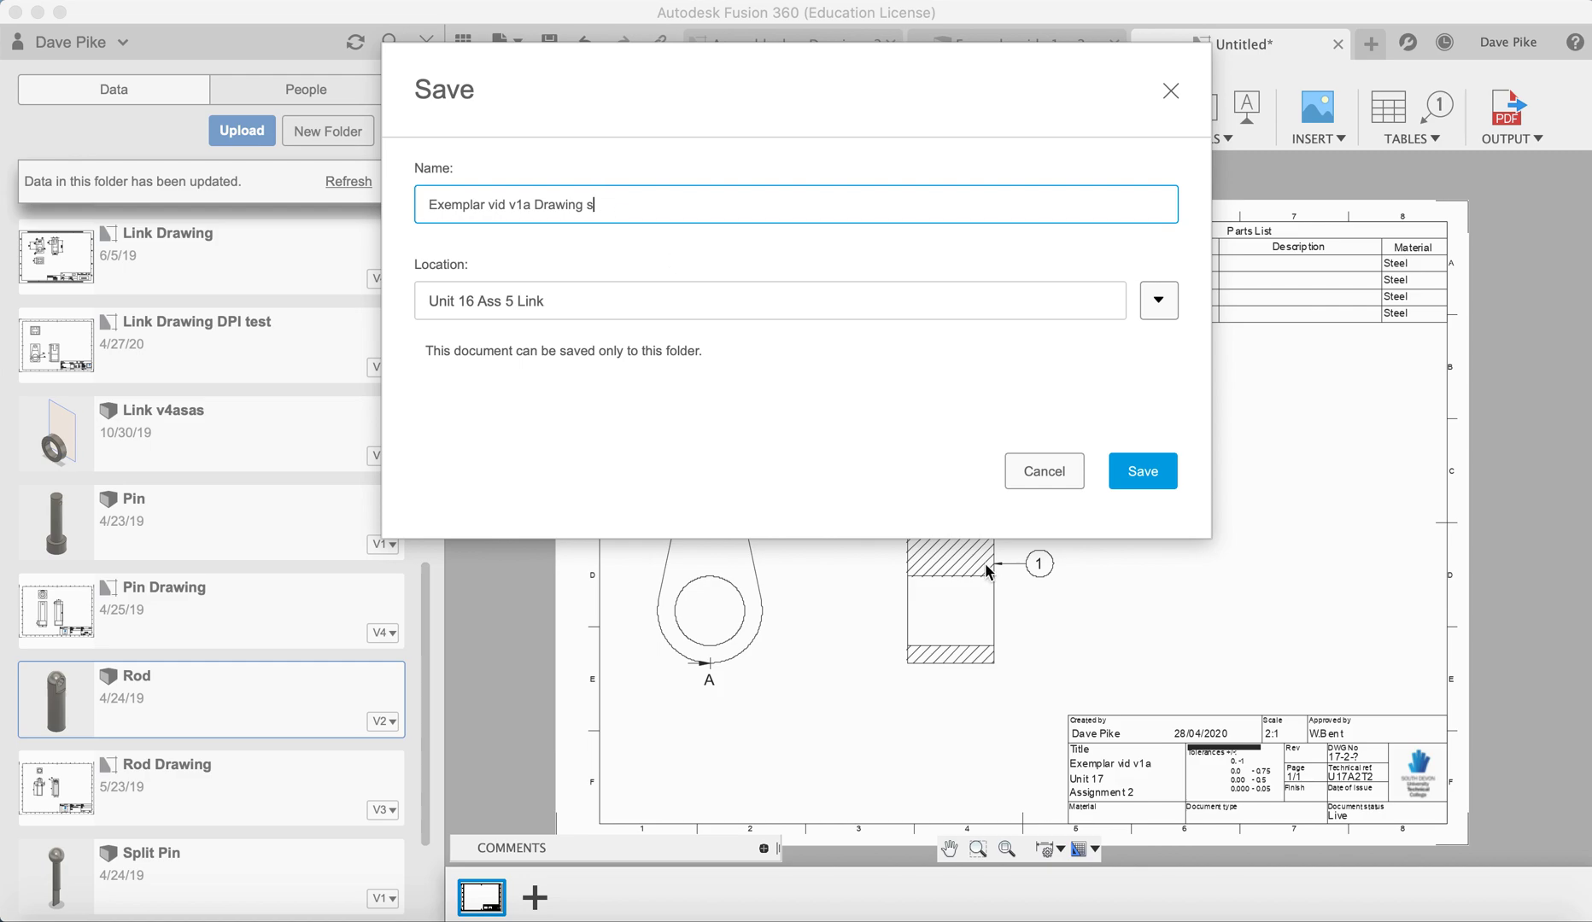
pyautogui.click(1139, 470)
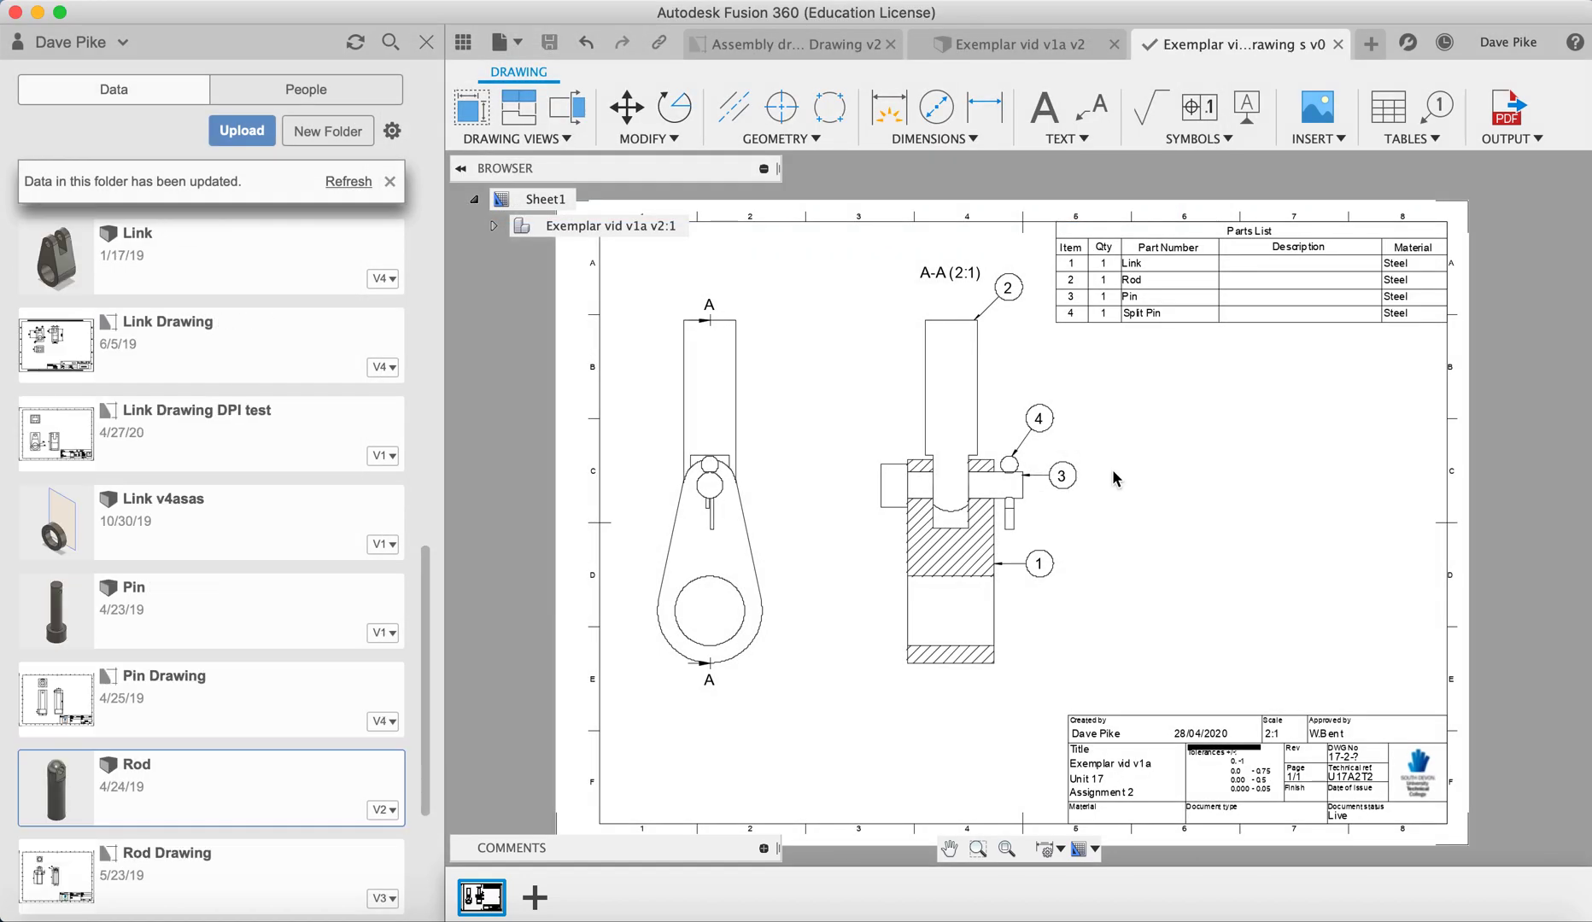
pyautogui.click(1503, 138)
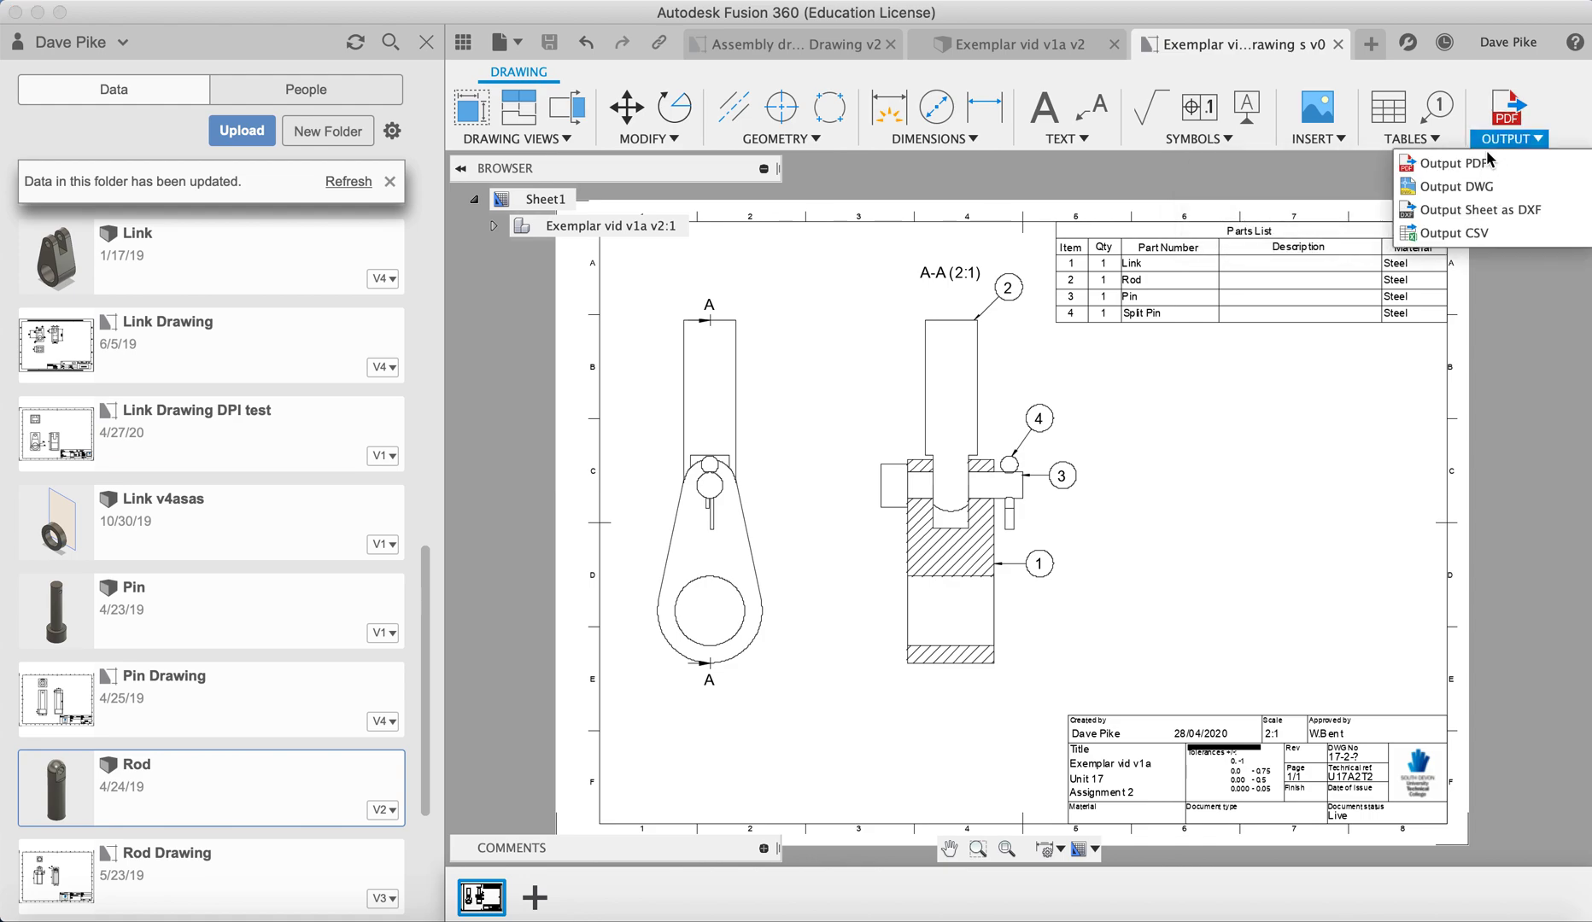
pyautogui.click(1483, 163)
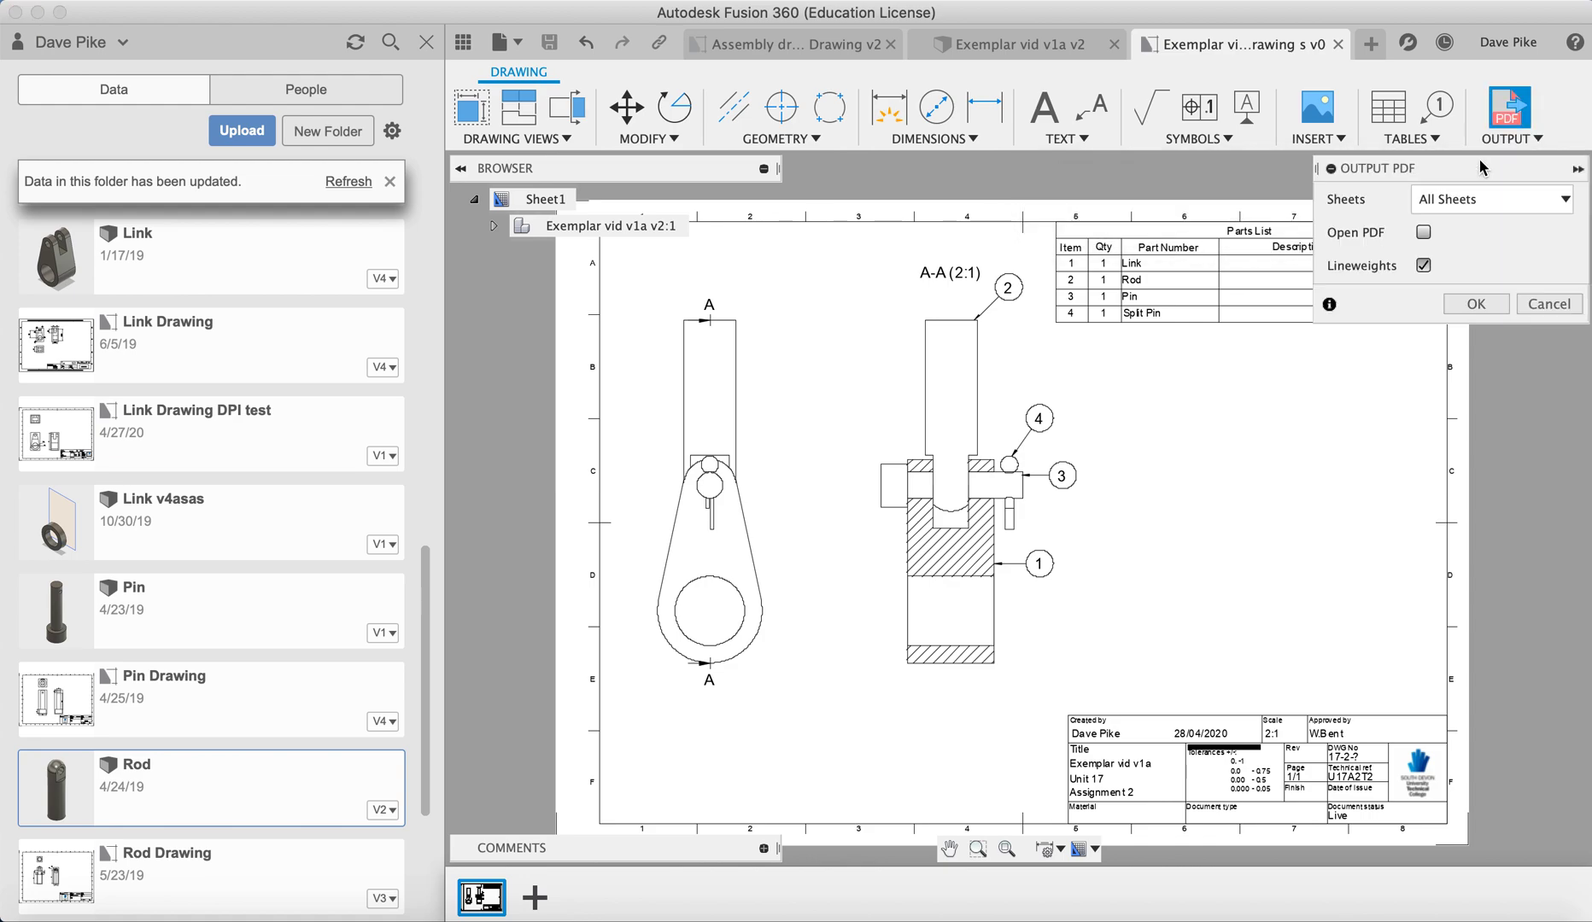
pyautogui.click(1478, 306)
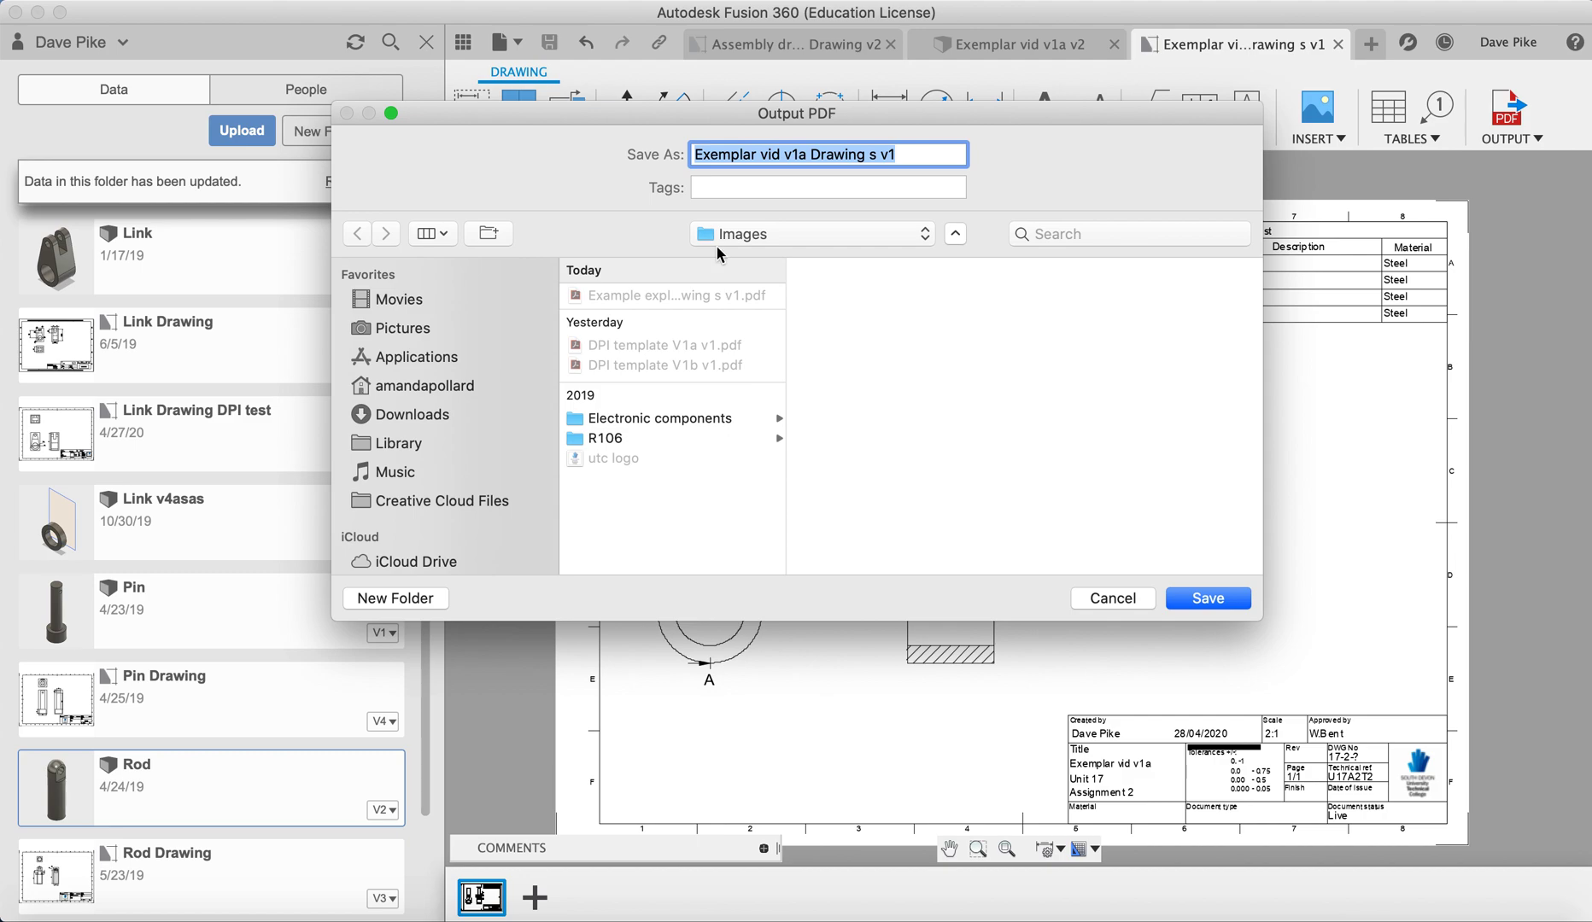
pyautogui.click(1112, 598)
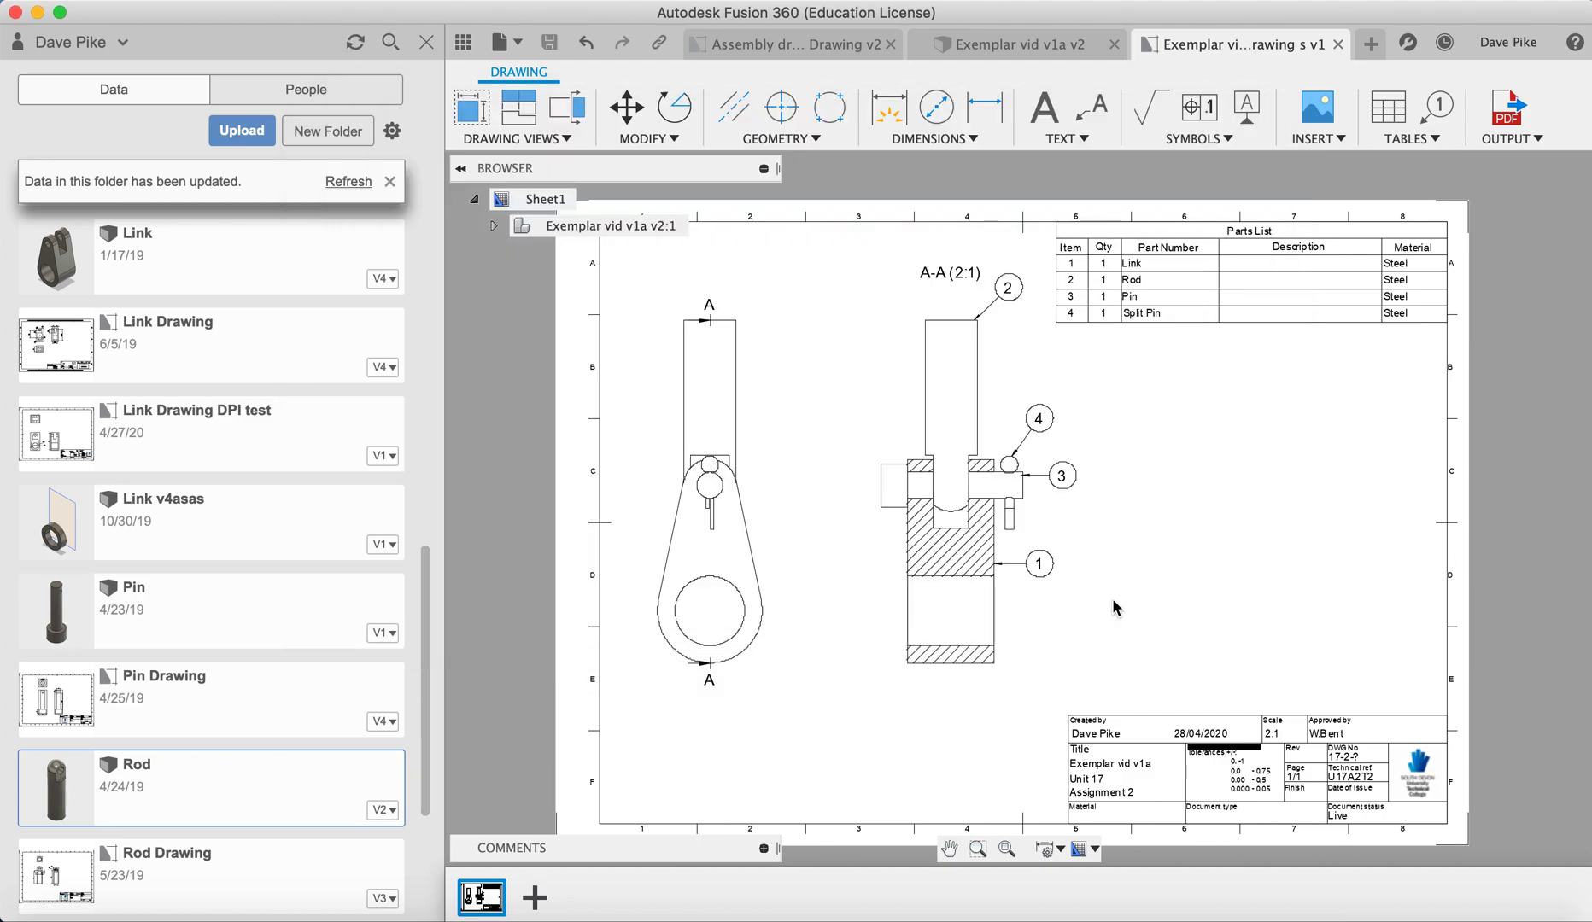